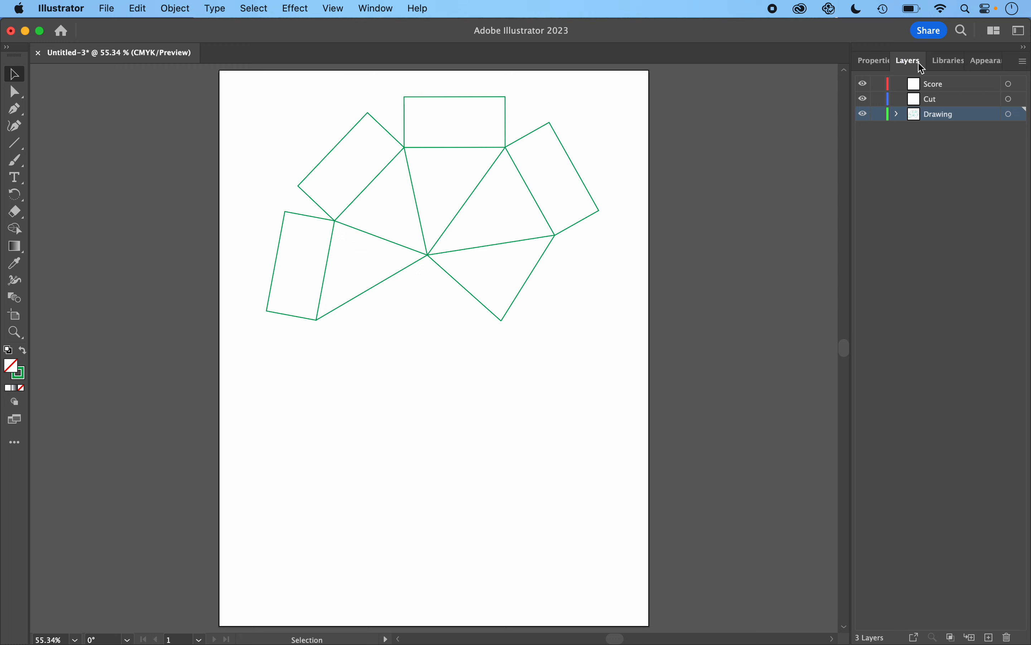
# - Lock the Drawing layer and make the Cut layer the active layer
pyautogui.click(879, 115)
pyautogui.click(941, 102)
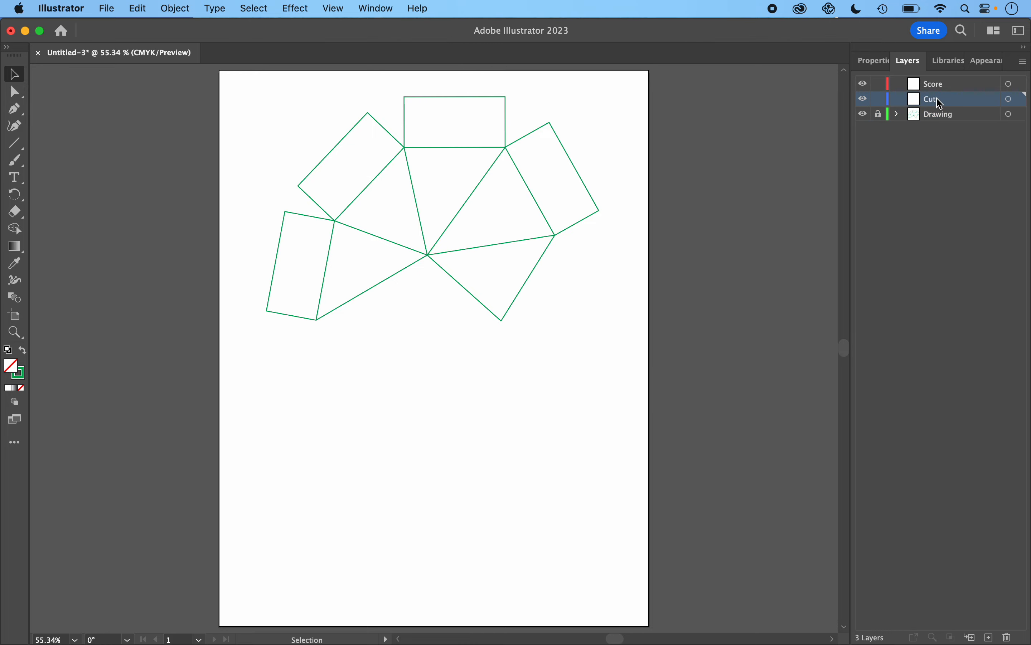
# - With the Curvature tool on the Cut layer, trace the net's outer outline from the bottom-left rectangle up to the top rectangle's corner
pyautogui.scroll(5, 429, 205)
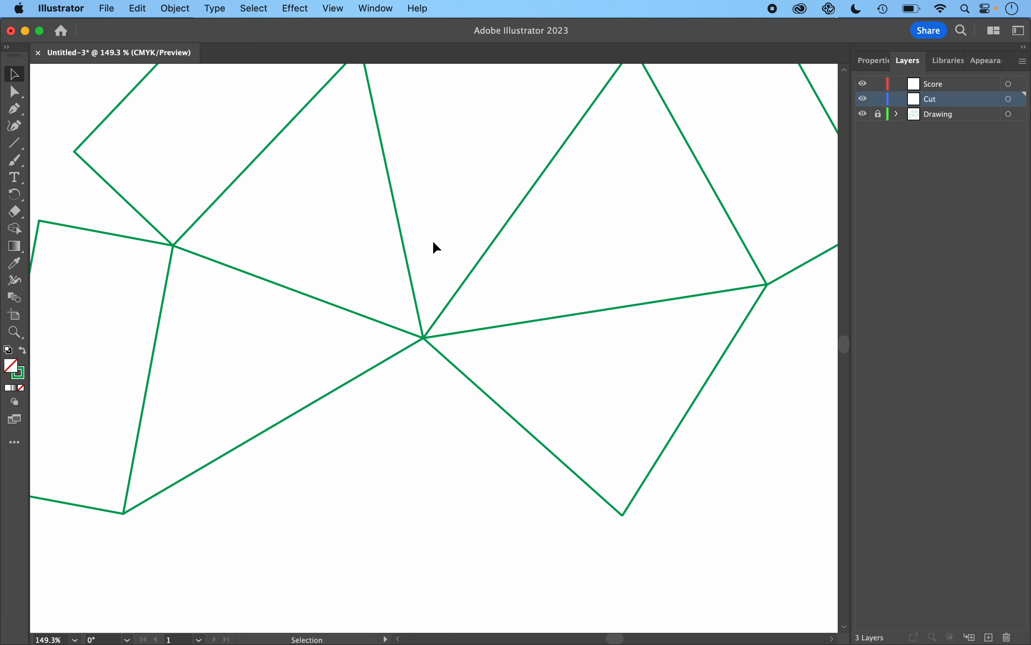
pyautogui.scroll(2, 433, 240)
pyautogui.scroll(-4, 433, 276)
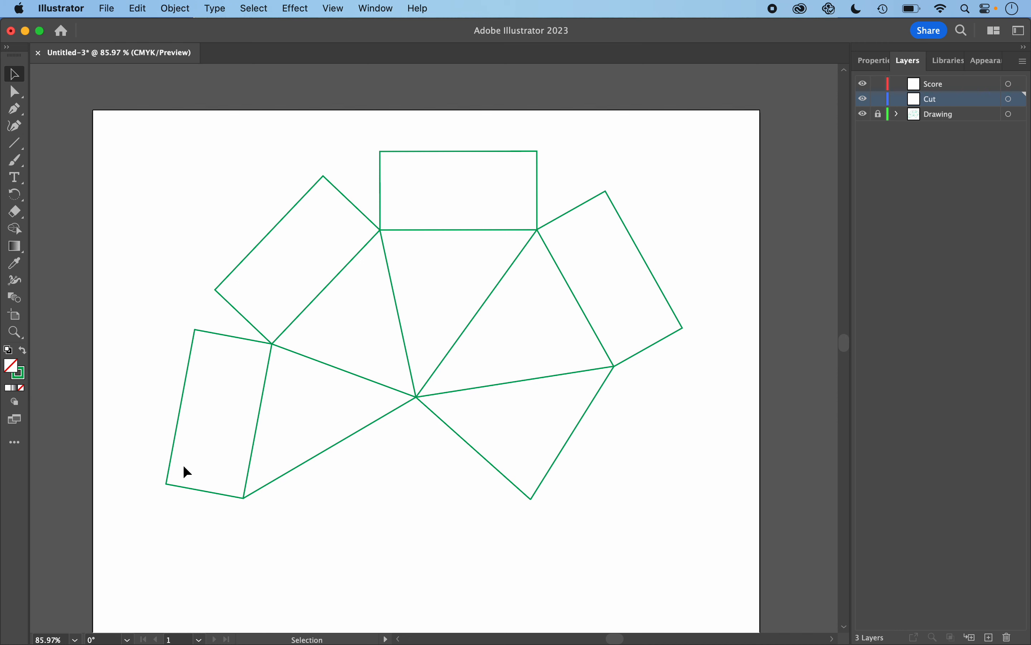
pyautogui.click(14, 126)
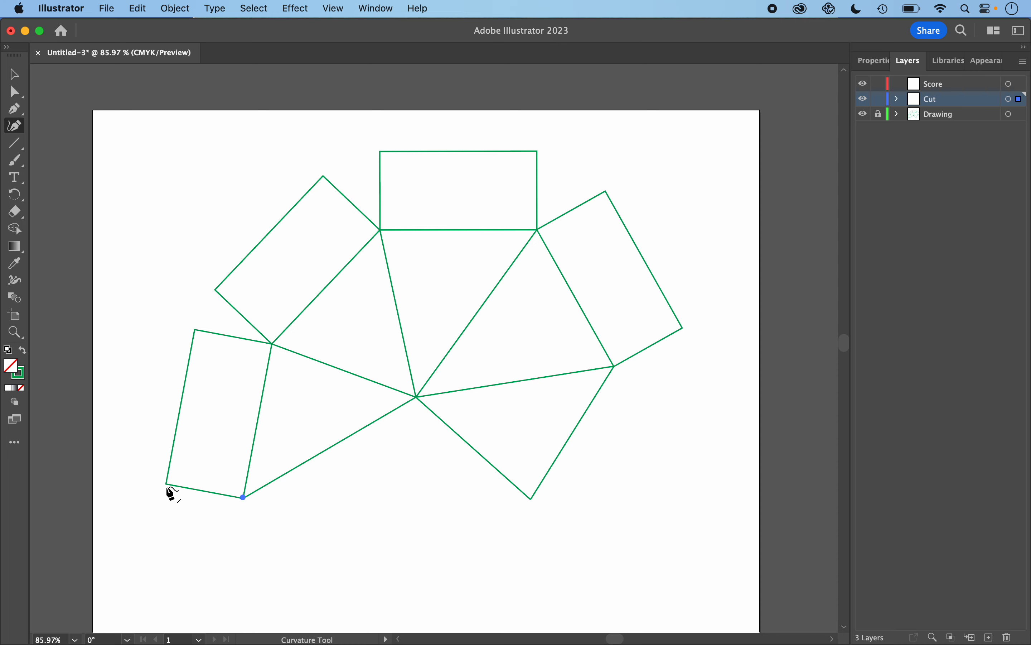
pyautogui.click(166, 483)
pyautogui.click(195, 329)
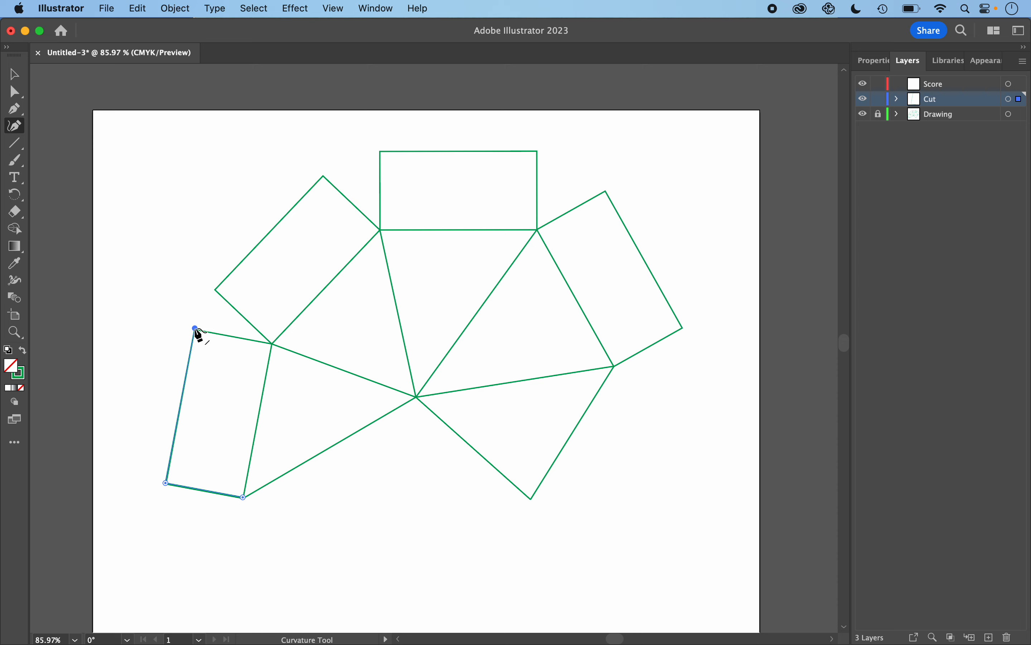
pyautogui.click(273, 344)
pyautogui.click(215, 289)
pyautogui.click(324, 176)
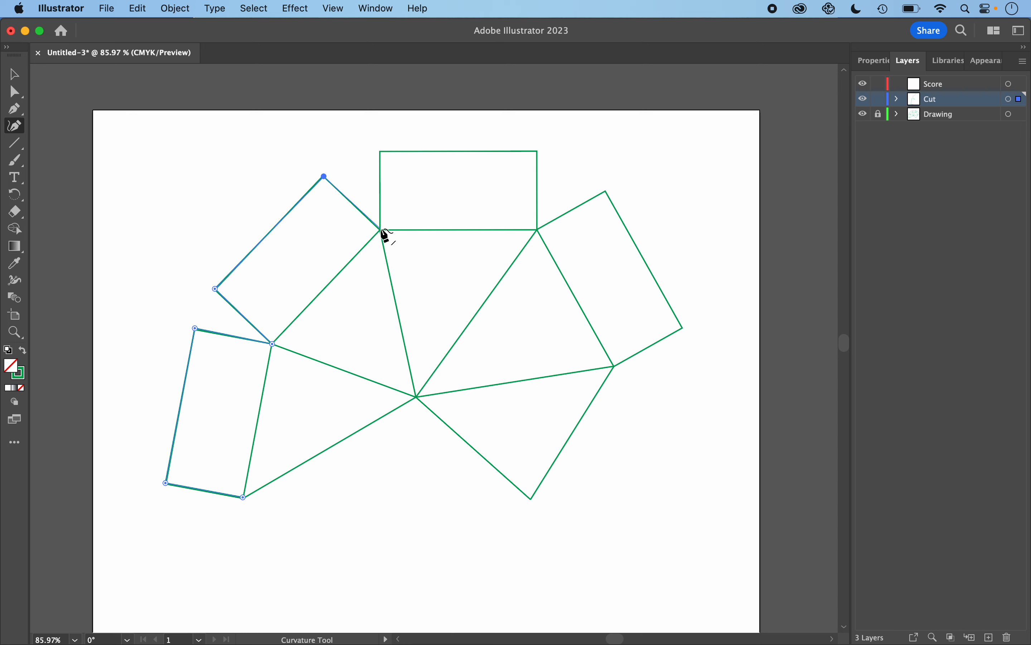
pyautogui.click(382, 229)
# - Continue tracing around the top rectangle and right-hand flaps back to the starting corner to close the outline path
pyautogui.click(381, 151)
pyautogui.click(537, 152)
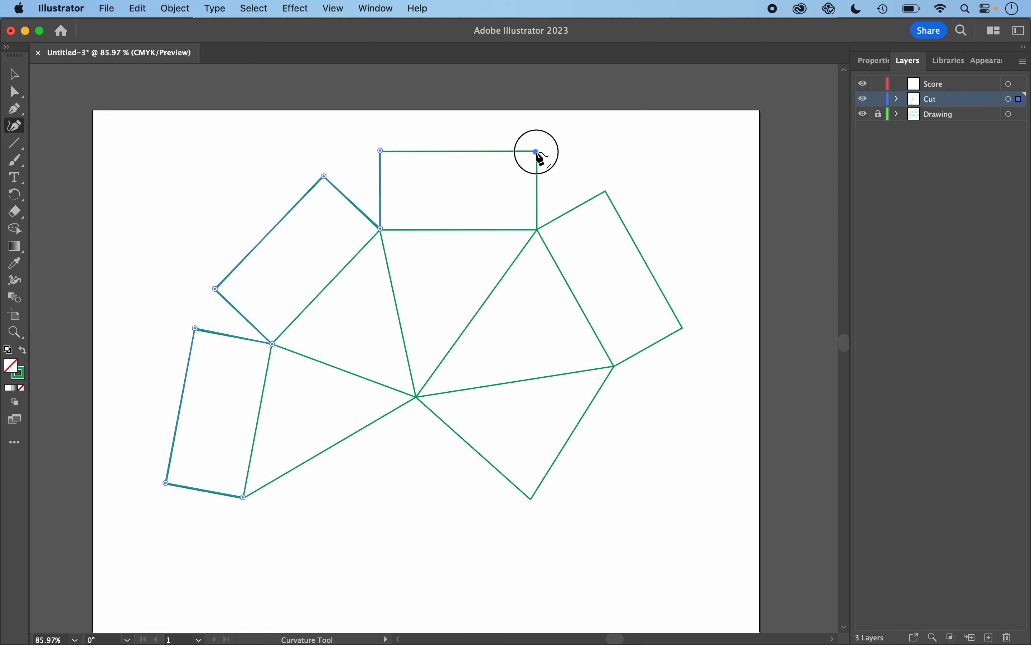
pyautogui.click(538, 229)
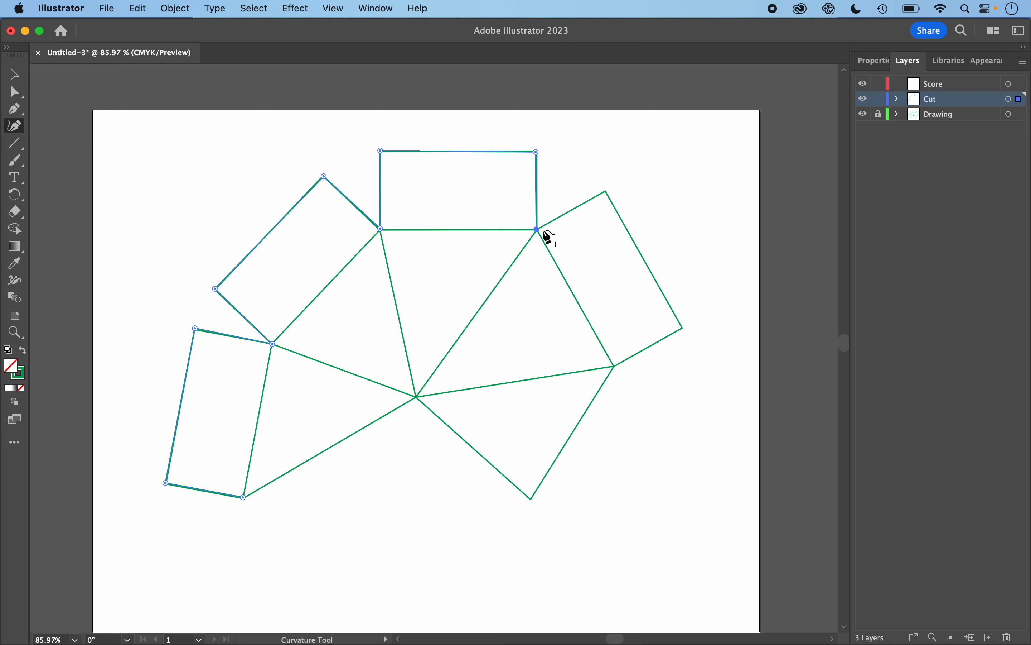
pyautogui.click(605, 191)
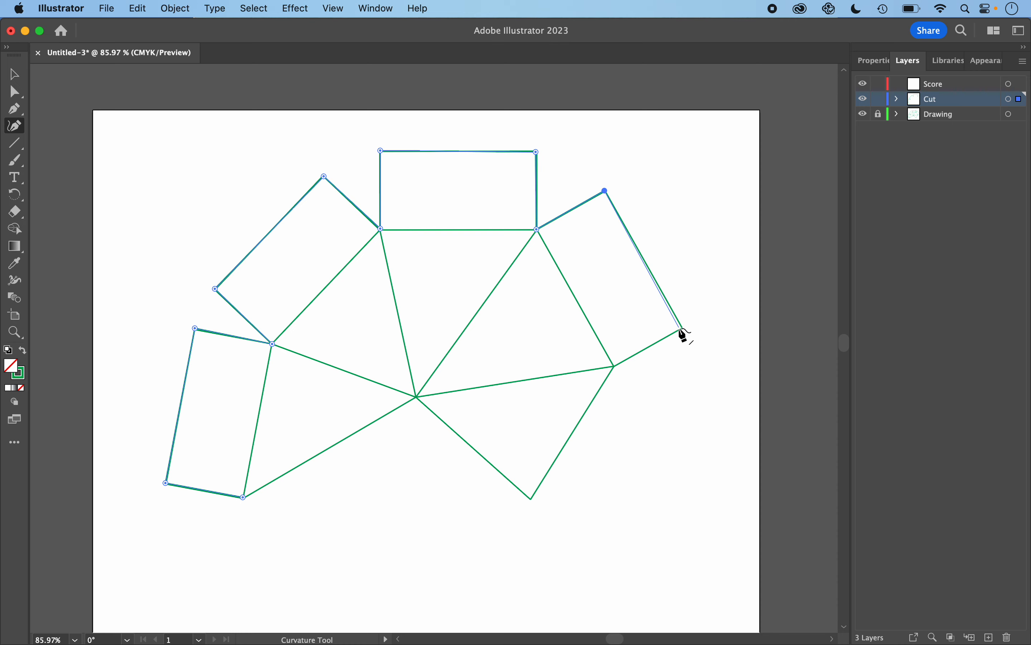
pyautogui.click(683, 328)
pyautogui.click(614, 367)
pyautogui.click(532, 498)
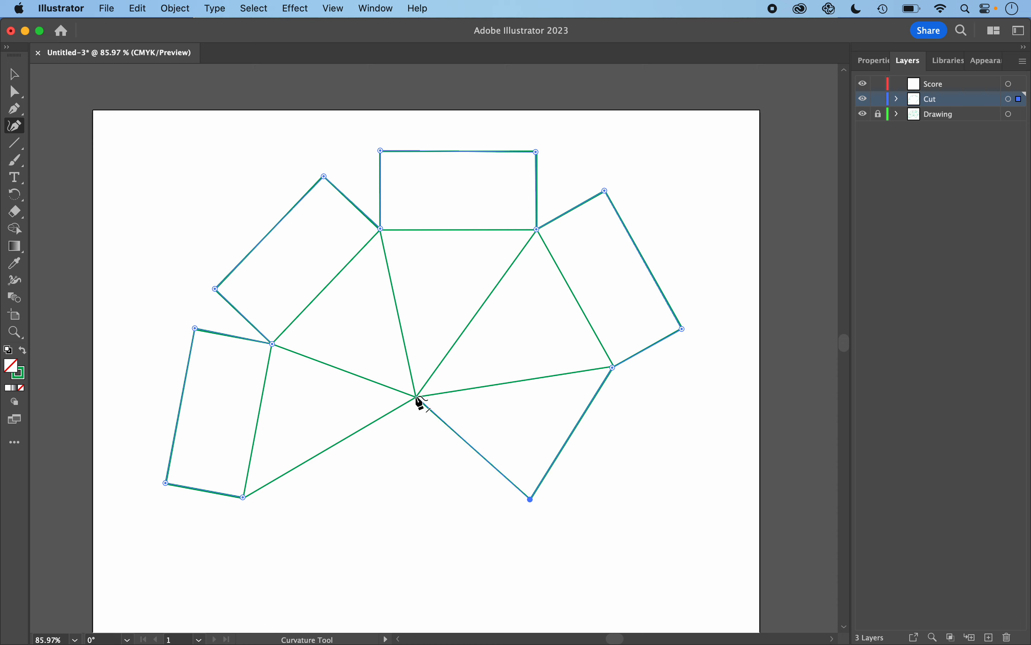
pyautogui.click(417, 397)
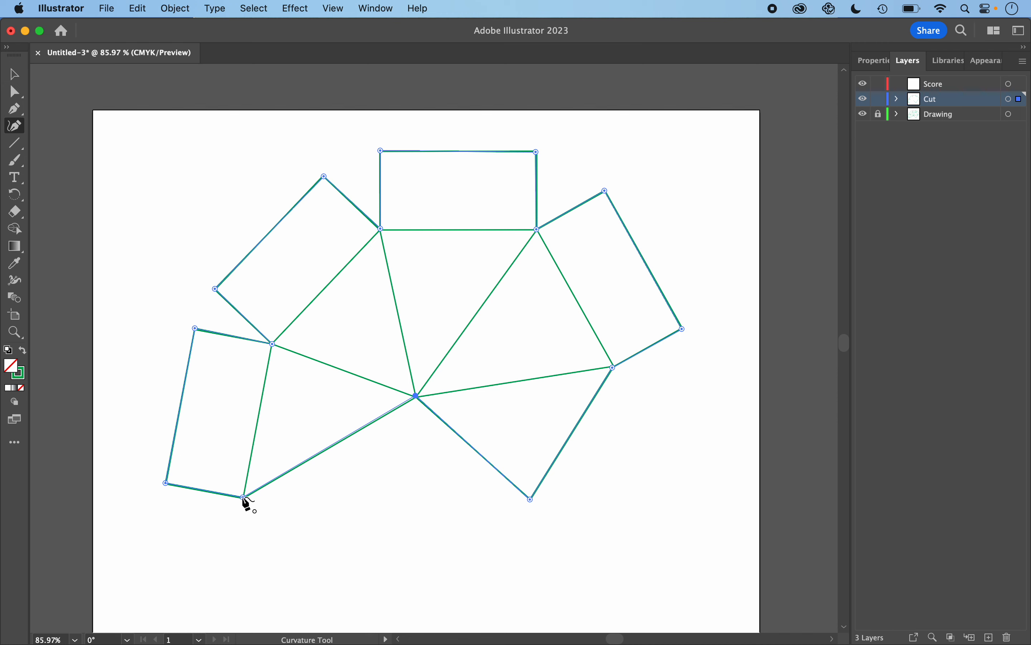
pyautogui.click(245, 497)
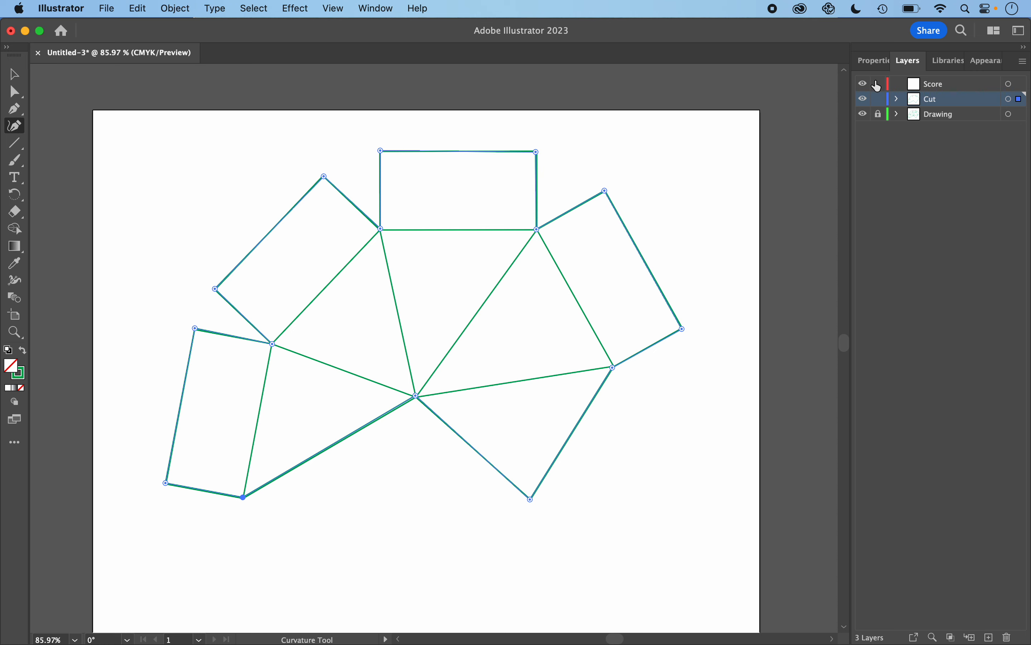
# - Set the traced outline's stroke colour to CMYK Blue and return to the layers list
pyautogui.click(878, 62)
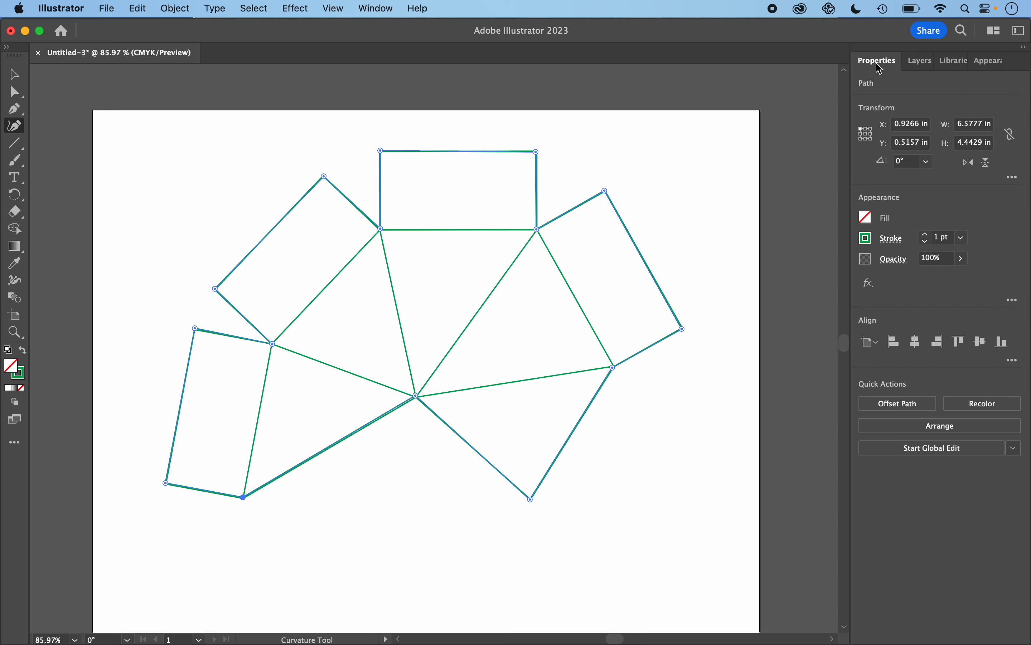
pyautogui.click(872, 242)
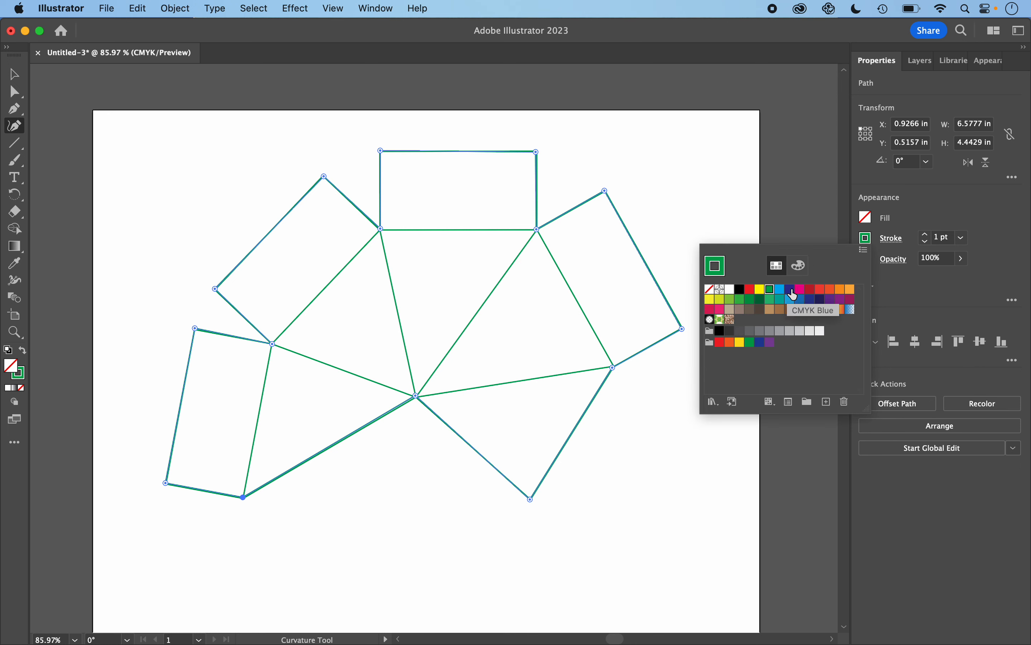
pyautogui.click(792, 294)
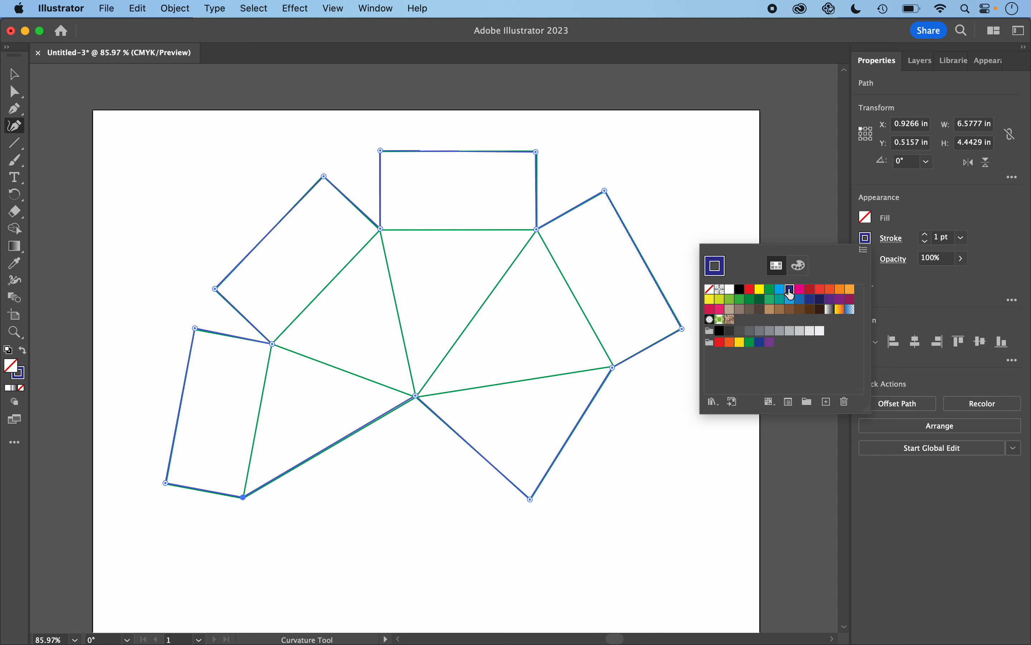
pyautogui.click(920, 62)
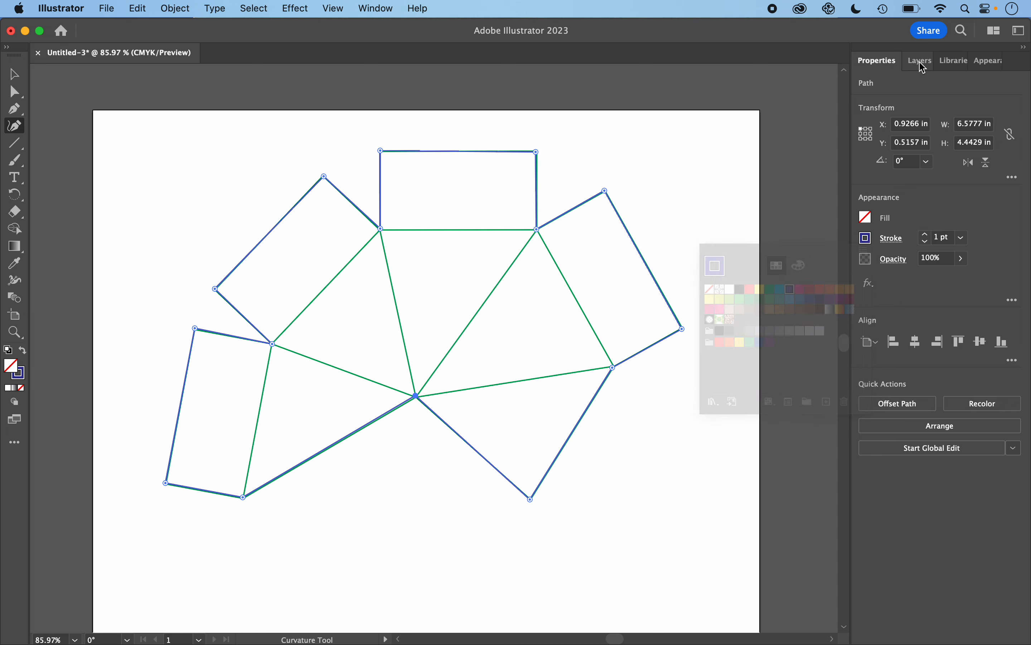
pyautogui.click(921, 63)
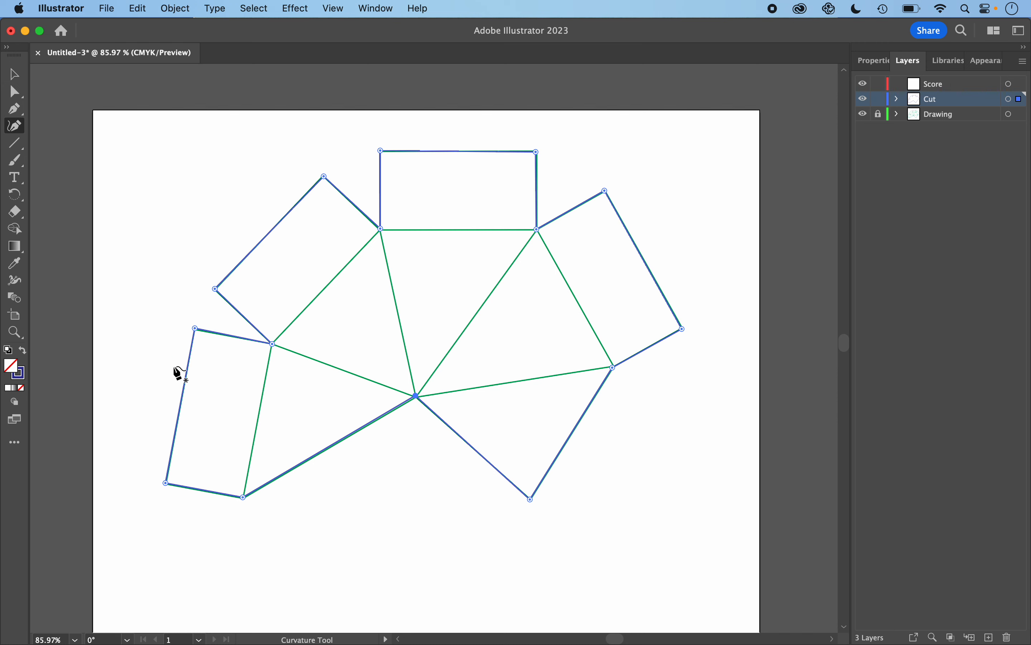
# - Switch to Direct Selection and nudge the left rectangle's two bottom anchors onto the green drawing's corners
pyautogui.click(17, 92)
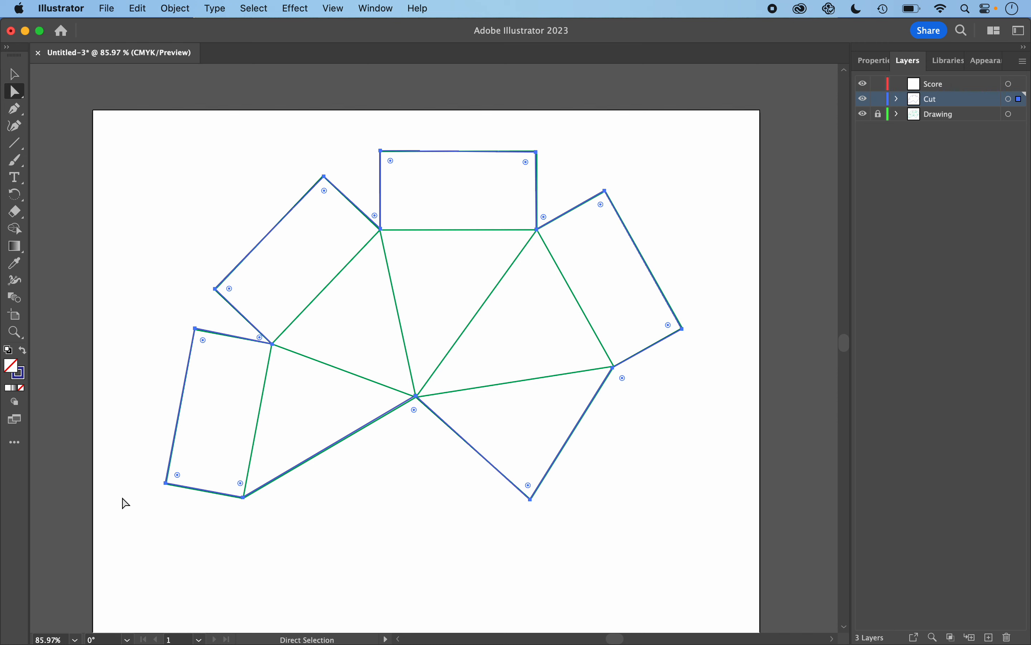
pyautogui.scroll(5, 197, 499)
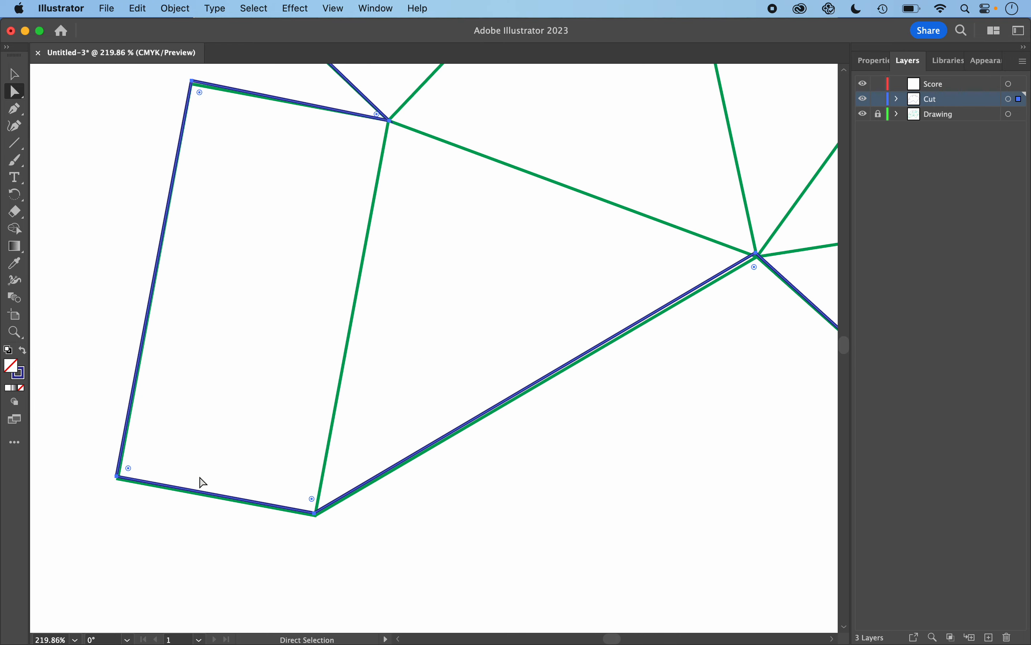
pyautogui.scroll(6, 308, 522)
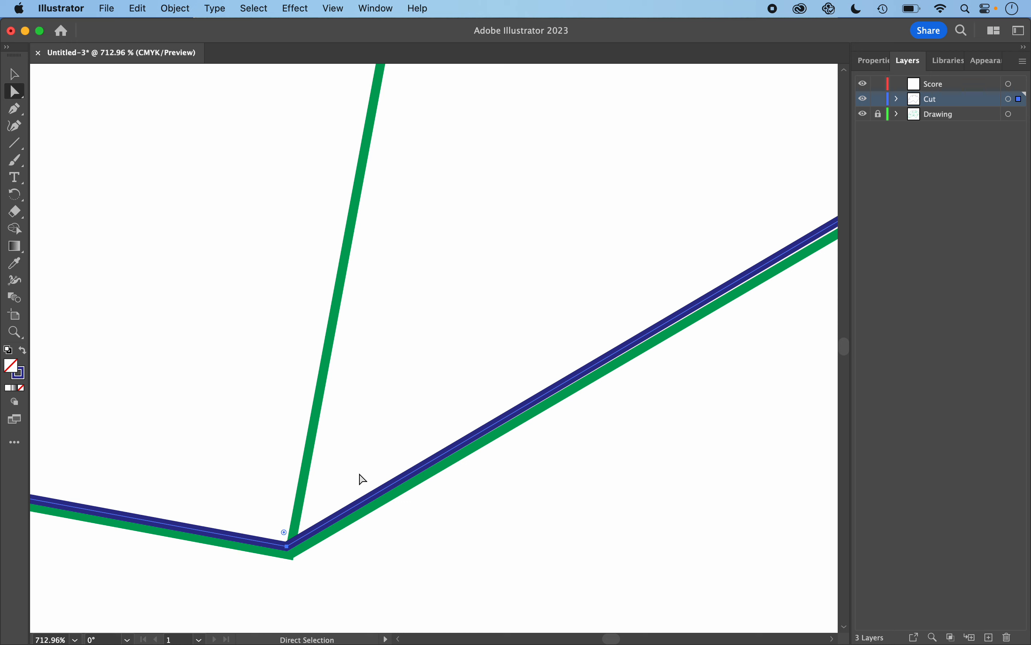
pyautogui.scroll(-1, 362, 479)
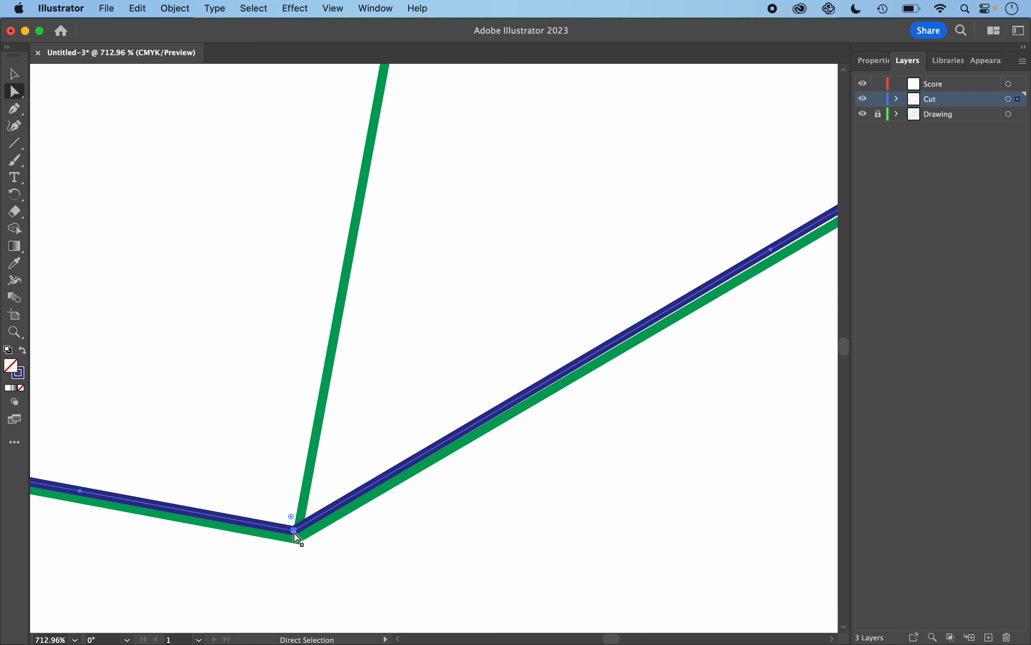
pyautogui.moveTo(297, 535); pyautogui.dragTo(300, 546)
pyautogui.hscroll(-10, 301, 546)
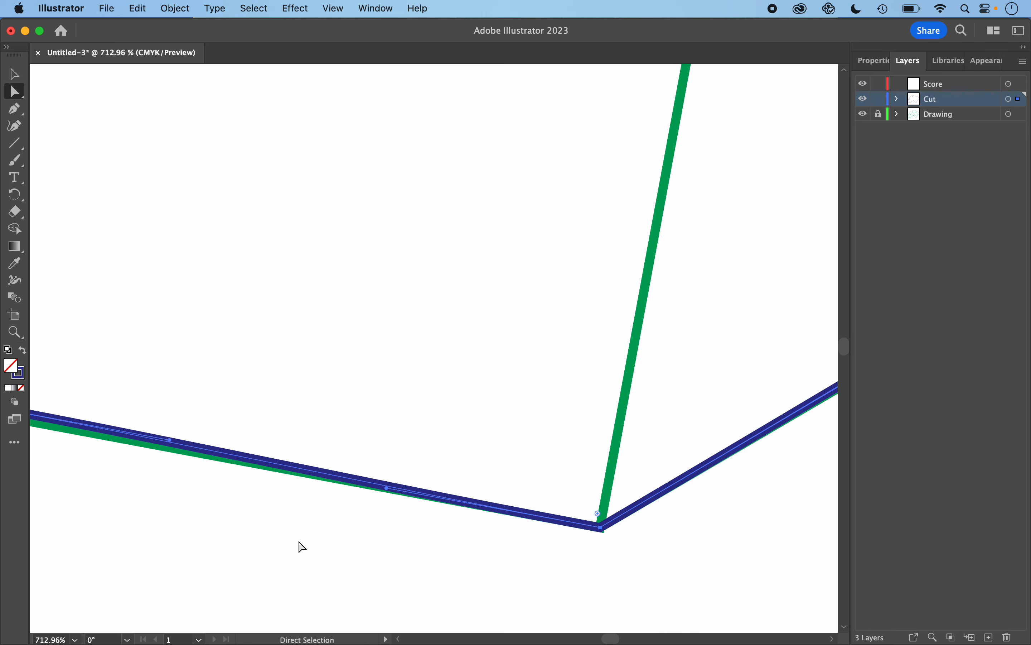
pyautogui.hscroll(-2, 301, 547)
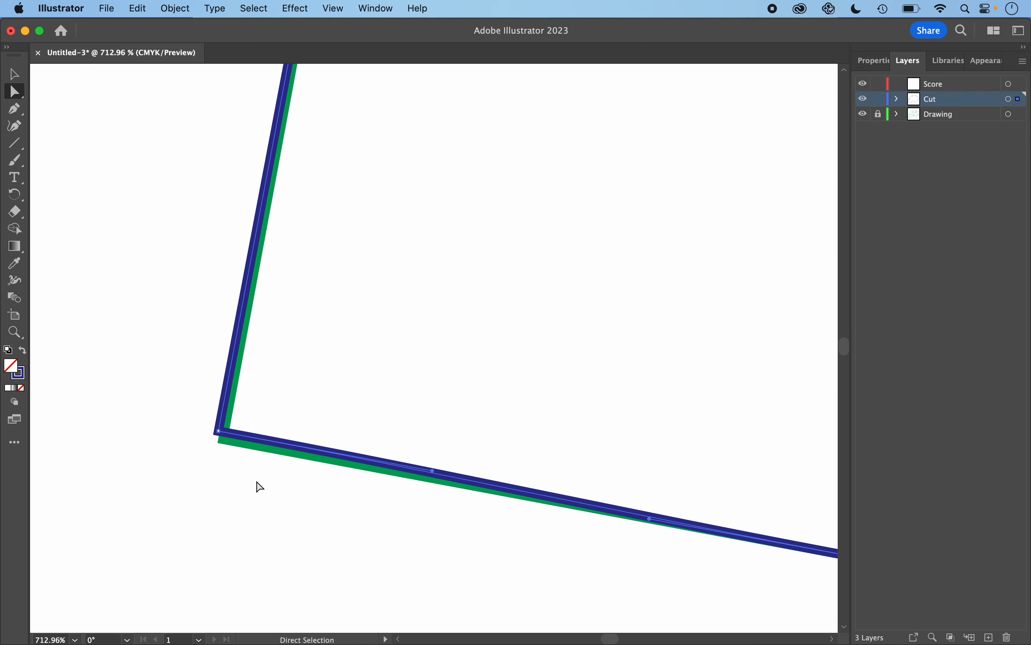
pyautogui.click(219, 432)
pyautogui.moveTo(220, 433); pyautogui.dragTo(224, 442)
# - Align the left rectangle's top-left anchor and the net's centre anchor with the underlying green corners
pyautogui.scroll(10, 240, 392)
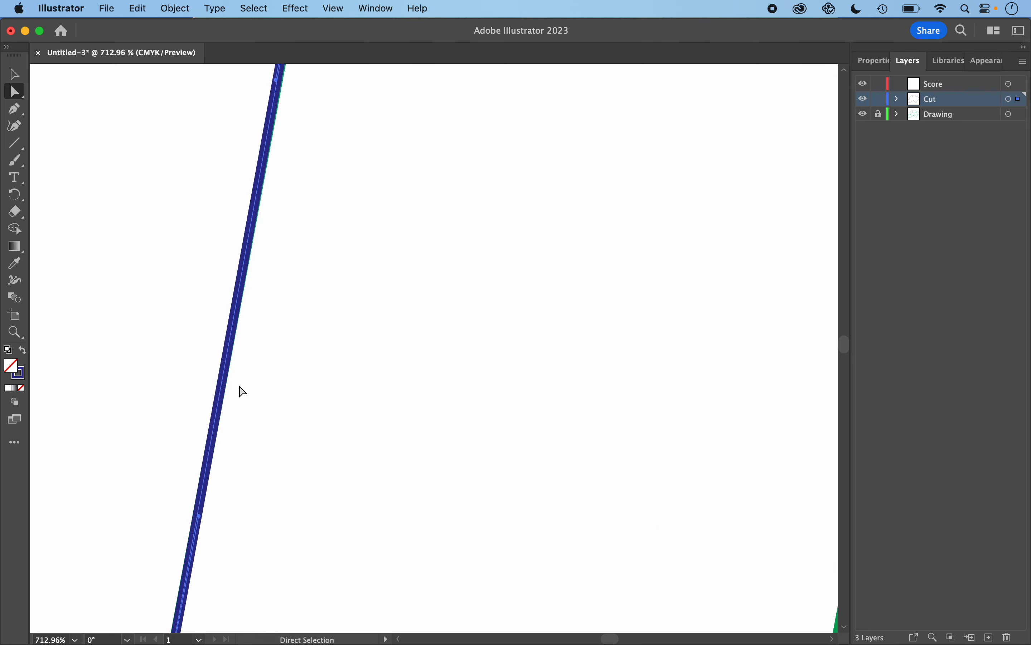
pyautogui.scroll(10, 240, 392)
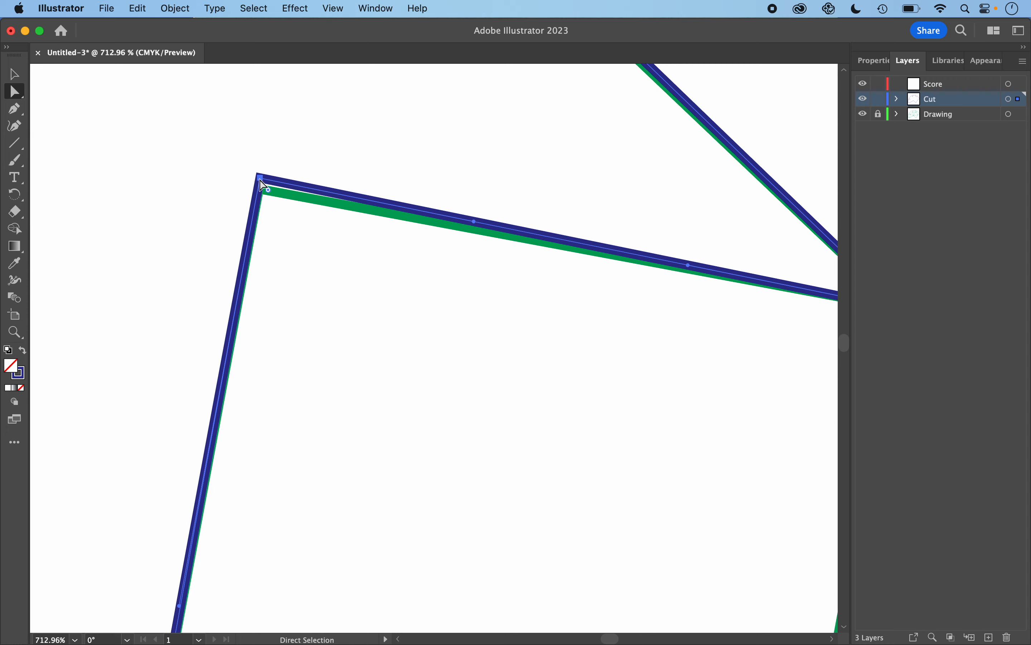
pyautogui.moveTo(262, 188); pyautogui.dragTo(262, 195)
pyautogui.scroll(3, 718, 339)
pyautogui.hscroll(-8, 718, 339)
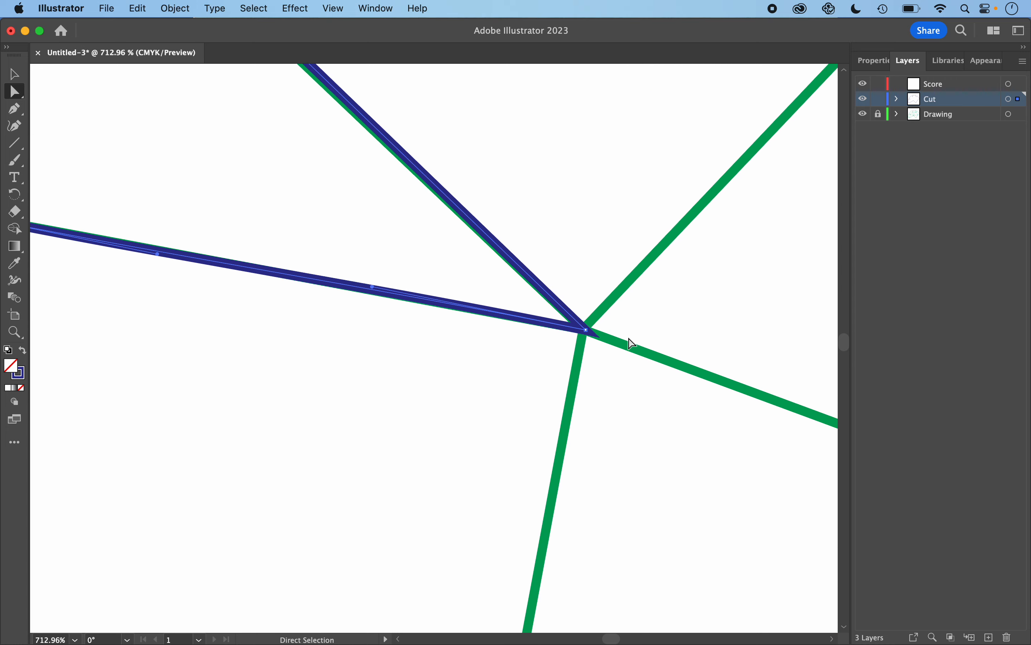
pyautogui.click(585, 329)
pyautogui.moveTo(585, 330); pyautogui.dragTo(583, 329)
# - Move the upper-left flap's outer corner and top corner anchors onto the matching green corners
pyautogui.scroll(8, 582, 333)
pyautogui.hscroll(-3, 582, 333)
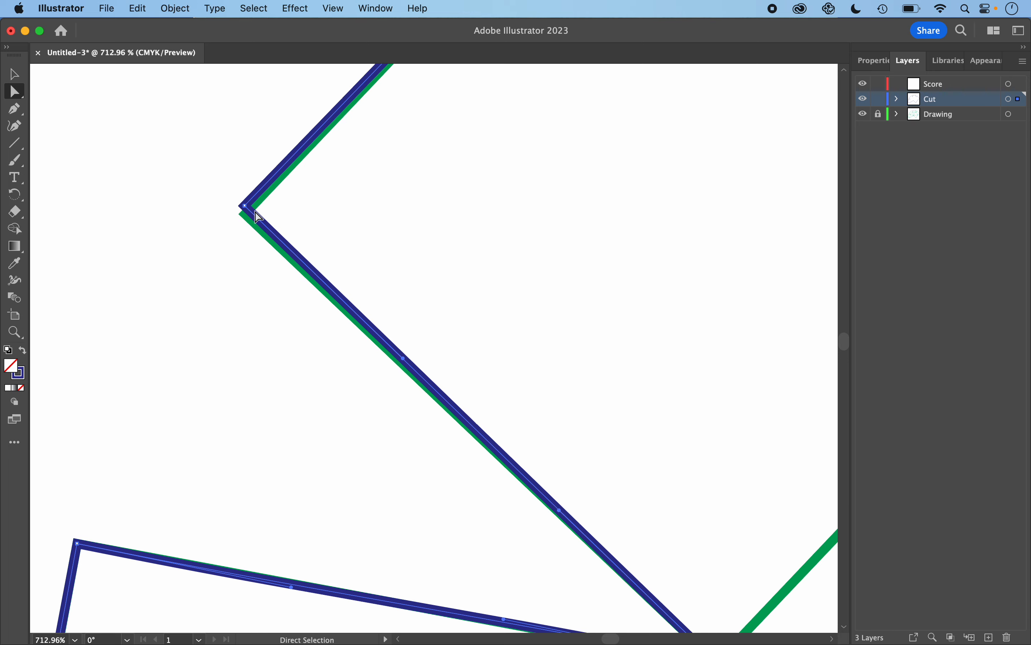
pyautogui.click(245, 207)
pyautogui.moveTo(245, 206); pyautogui.dragTo(246, 214)
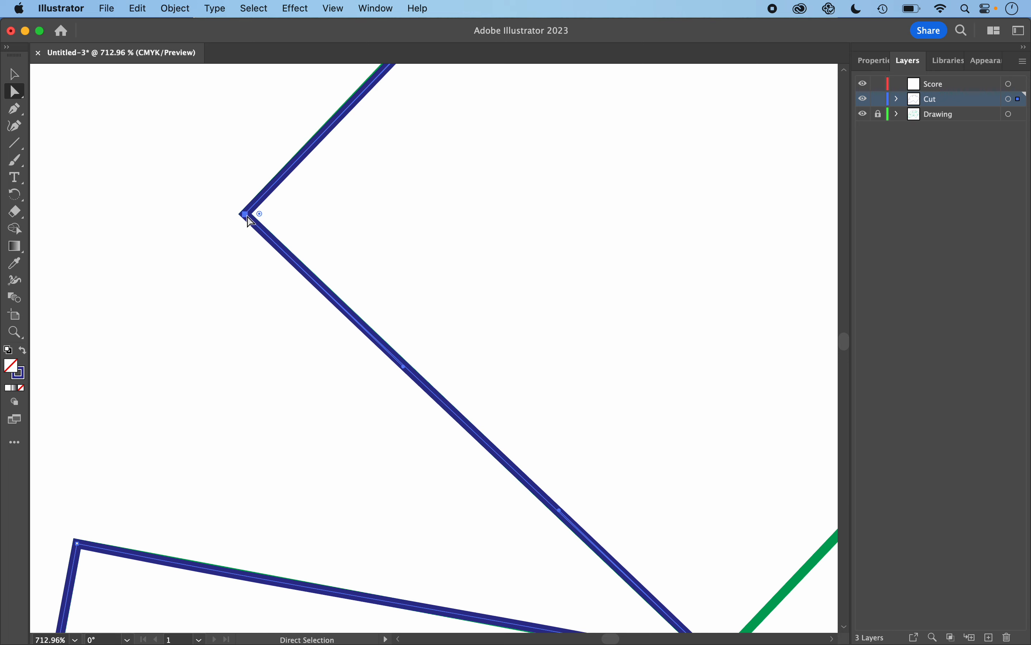
pyautogui.scroll(5, 463, 175)
pyautogui.hscroll(2, 463, 175)
pyautogui.scroll(15, 468, 181)
pyautogui.hscroll(4, 468, 181)
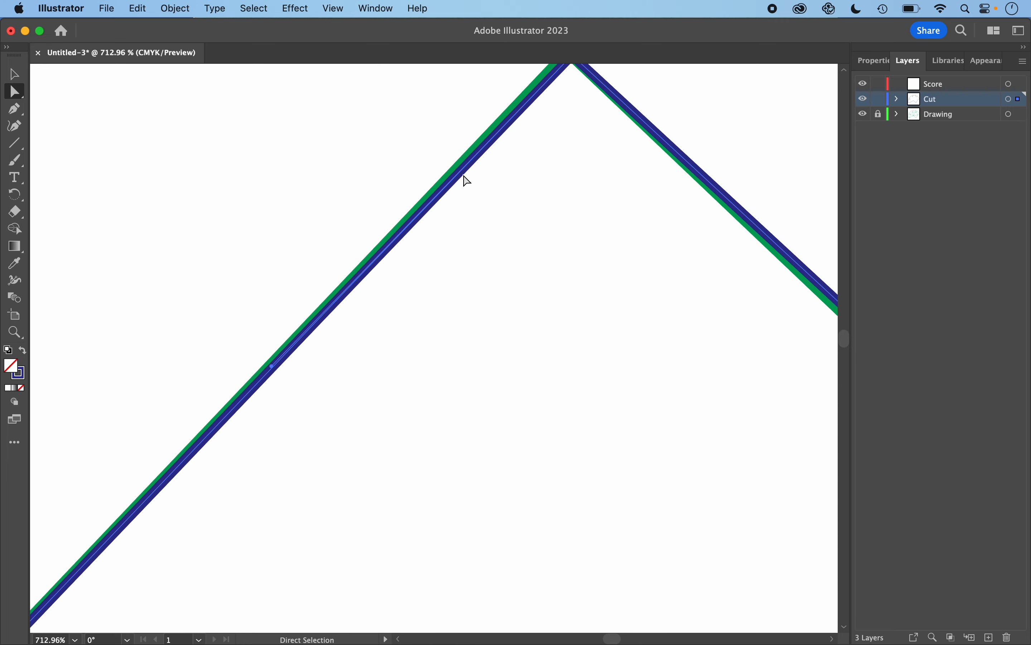
pyautogui.scroll(2, 468, 181)
pyautogui.hscroll(1, 467, 182)
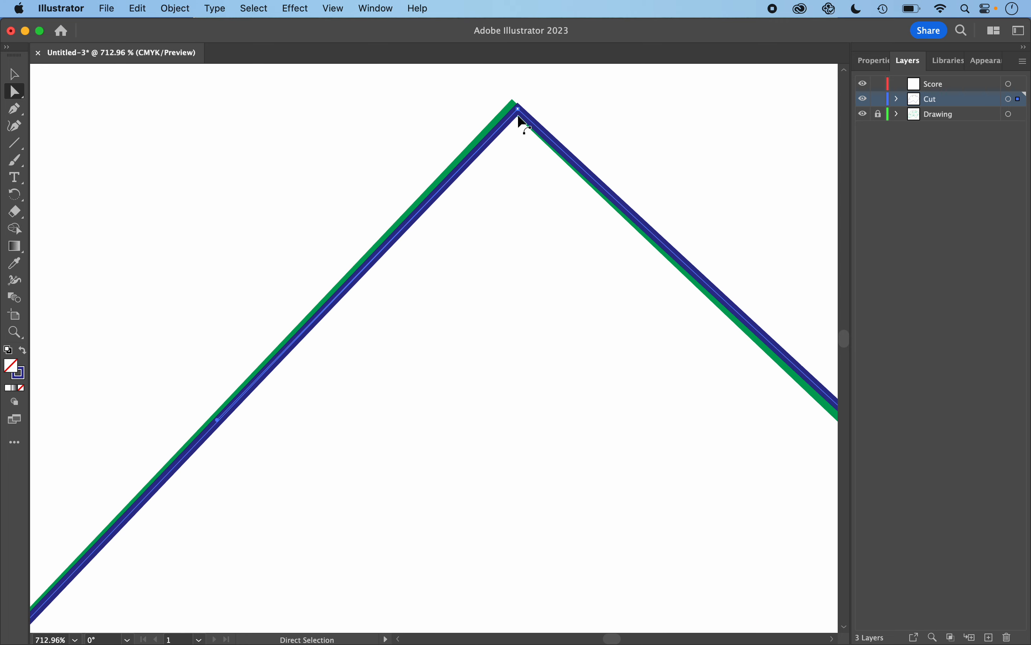
pyautogui.moveTo(520, 115); pyautogui.dragTo(517, 114)
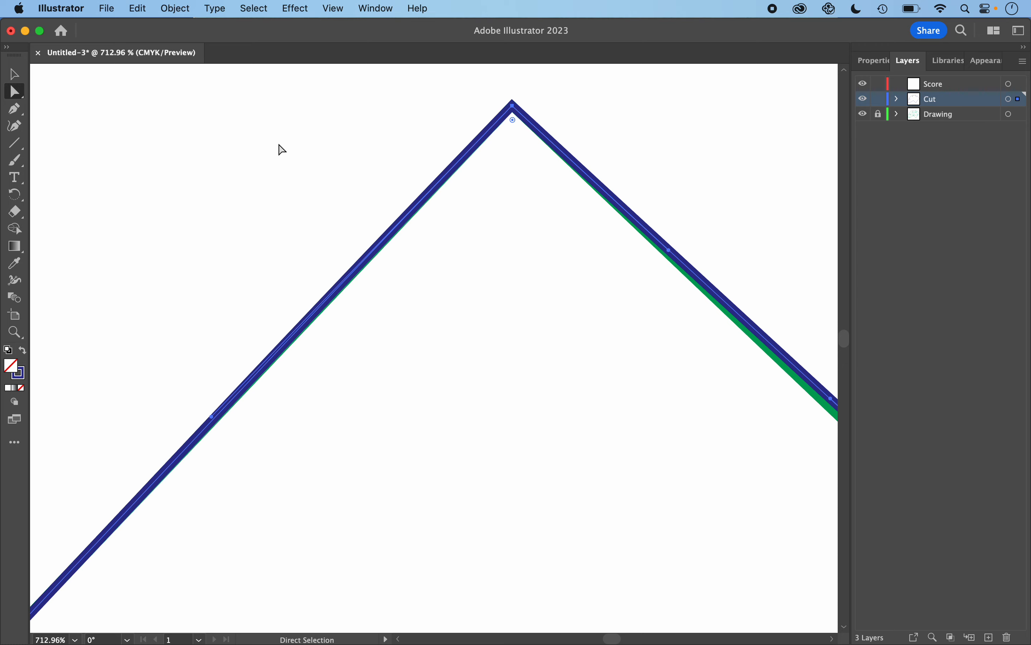
# - Align the anchor where the upper-left flap meets the top rectangle, and the top rectangle's top-left corner, with the green corners
pyautogui.hscroll(6, 548, 311)
pyautogui.scroll(-1, 548, 311)
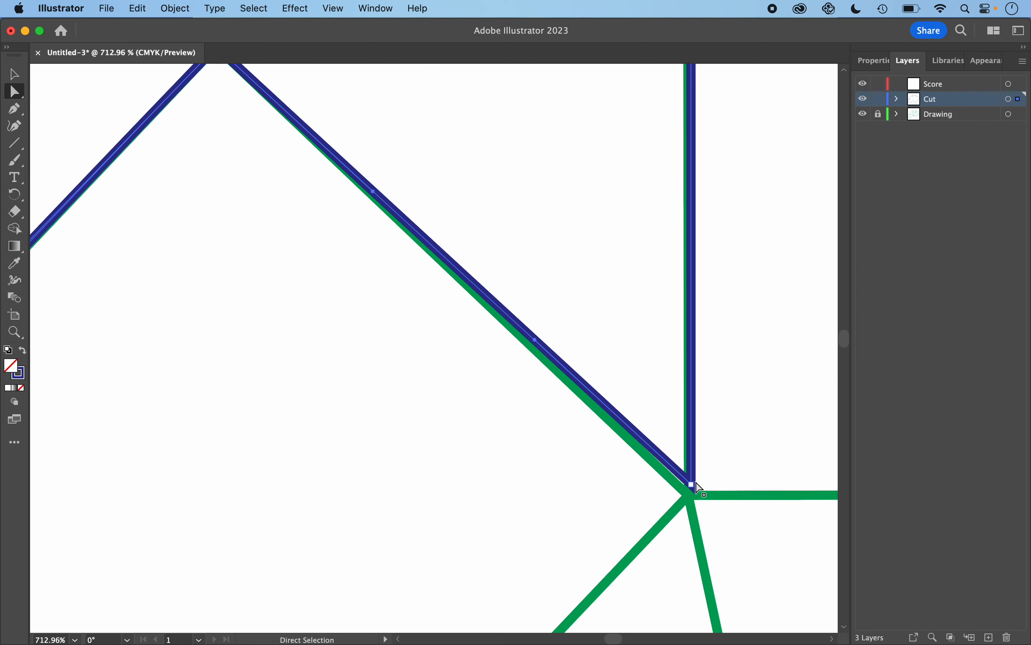
pyautogui.moveTo(692, 486); pyautogui.dragTo(688, 491)
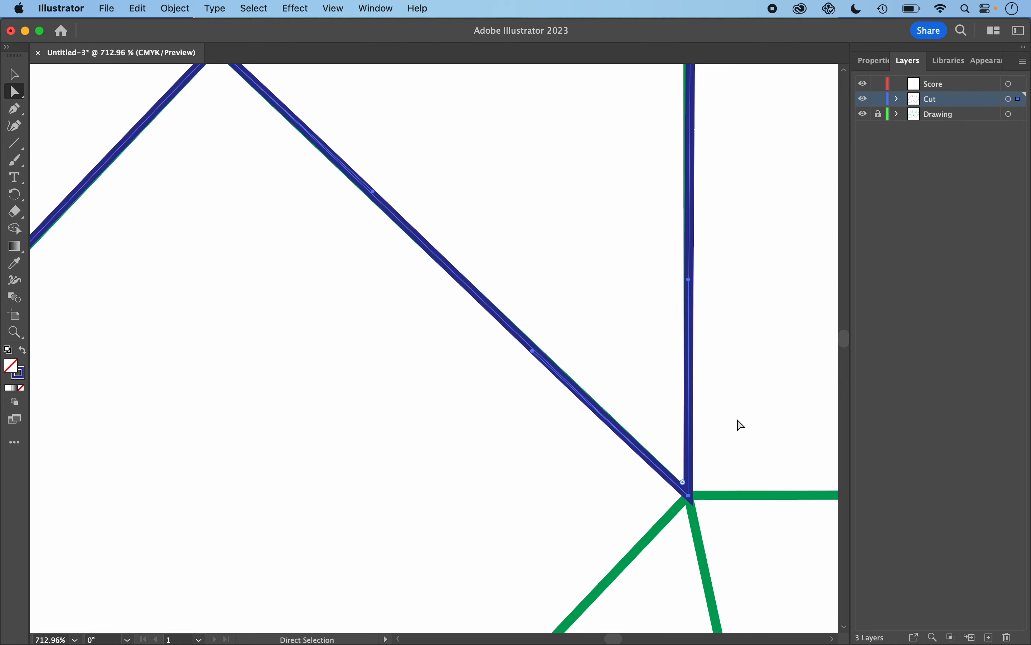
pyautogui.hscroll(6, 755, 385)
pyautogui.scroll(6, 755, 385)
pyautogui.scroll(4, 758, 387)
pyautogui.hscroll(1, 758, 387)
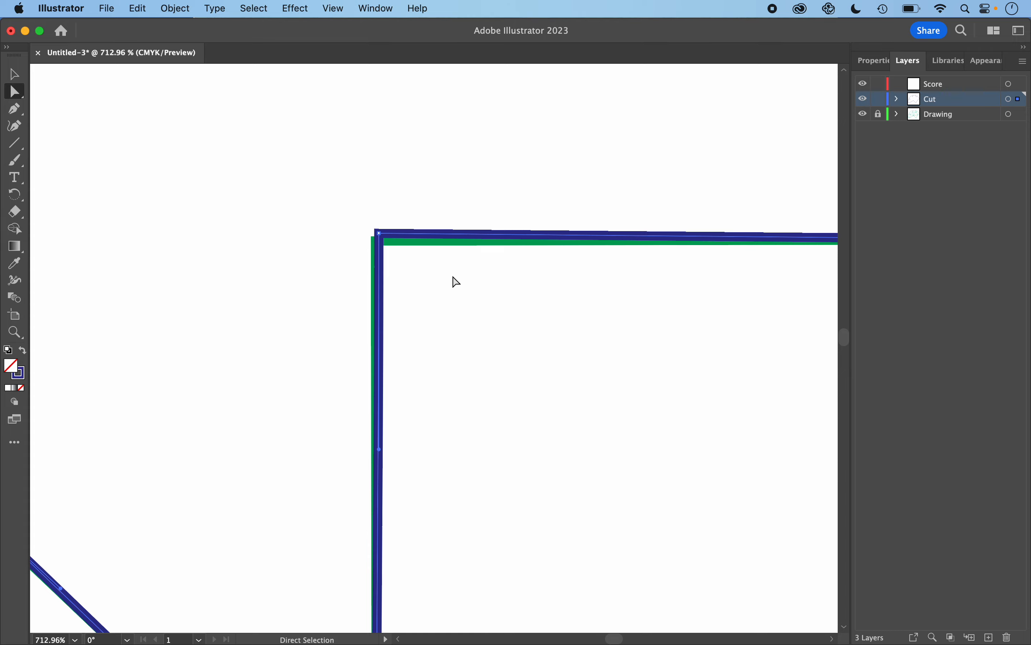
pyautogui.moveTo(380, 235); pyautogui.dragTo(379, 246)
# - Move the top rectangle's top-right corner and bottom-right corner anchors onto the matching green corners
pyautogui.hscroll(10, 518, 295)
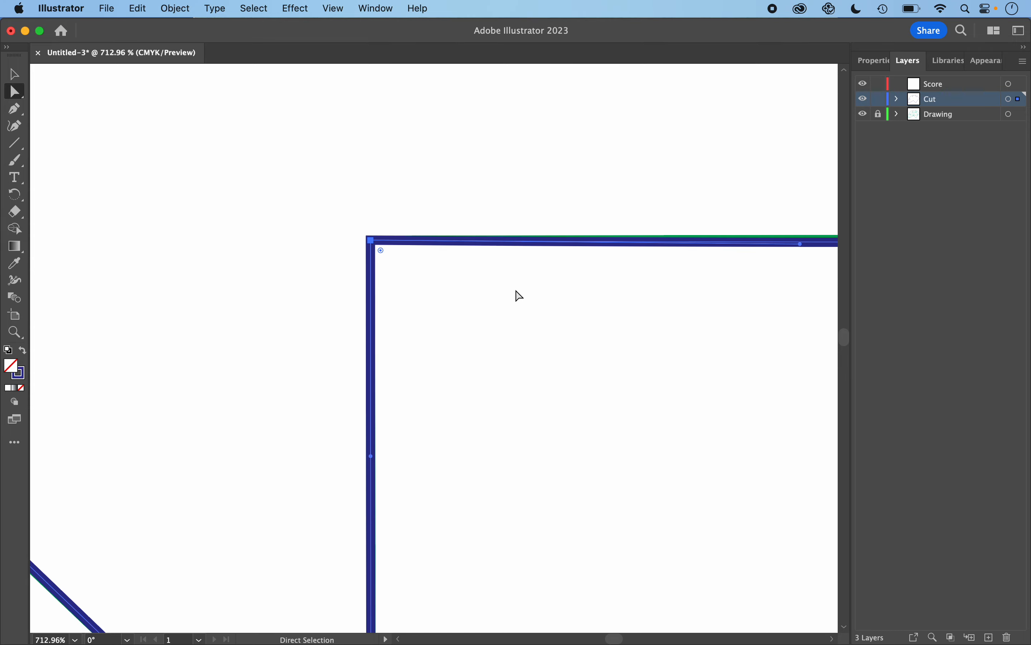
pyautogui.scroll(-2, 518, 295)
pyautogui.hscroll(10, 519, 295)
pyautogui.scroll(-2, 519, 295)
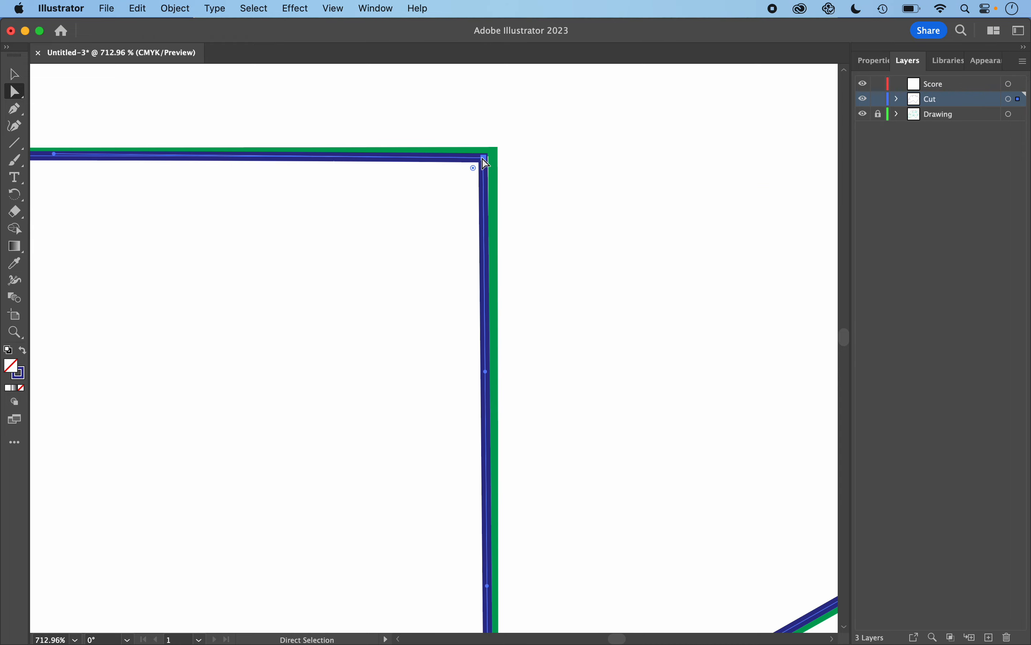
pyautogui.moveTo(486, 164); pyautogui.dragTo(492, 155)
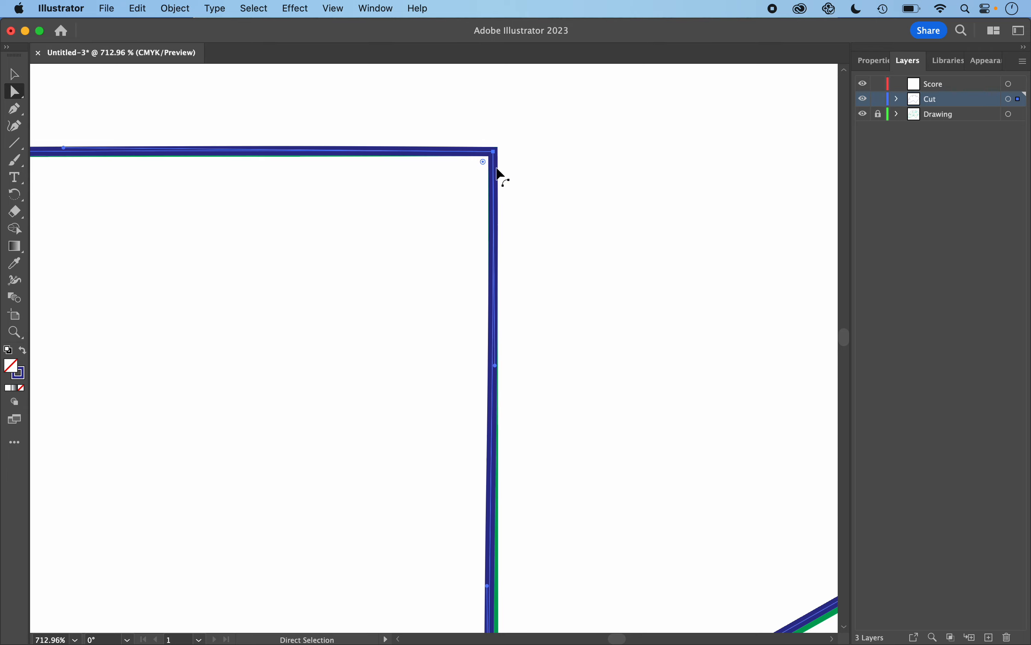
pyautogui.scroll(-5, 673, 425)
pyautogui.scroll(-5, 673, 426)
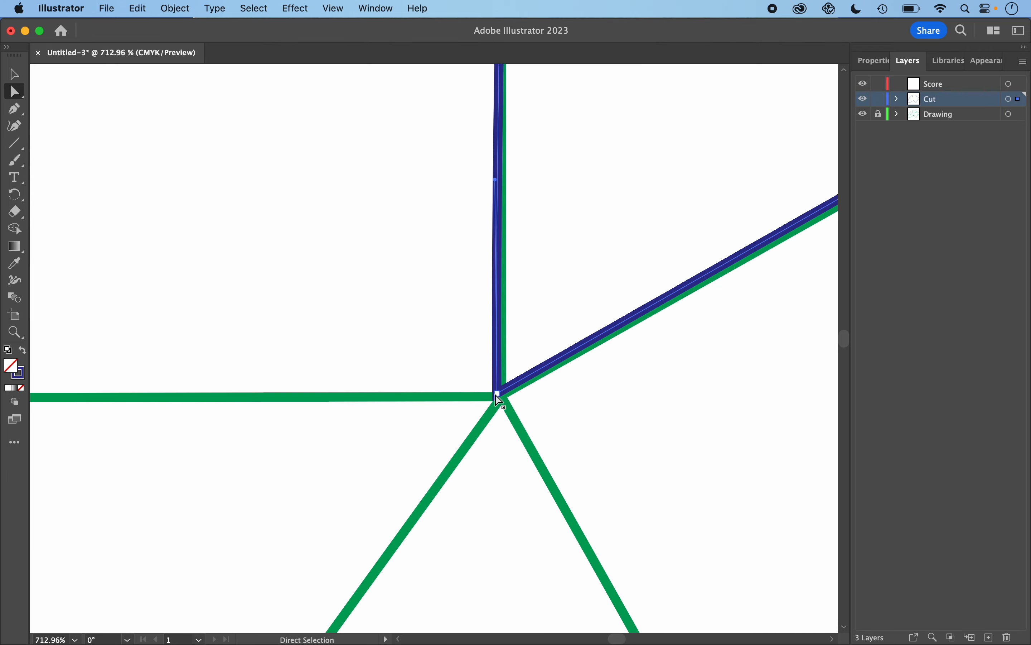
pyautogui.moveTo(501, 400); pyautogui.dragTo(506, 400)
# - Align the upper-right flap's top corner and outer corner anchors with the underlying green corners
pyautogui.hscroll(7, 620, 409)
pyautogui.scroll(1, 620, 409)
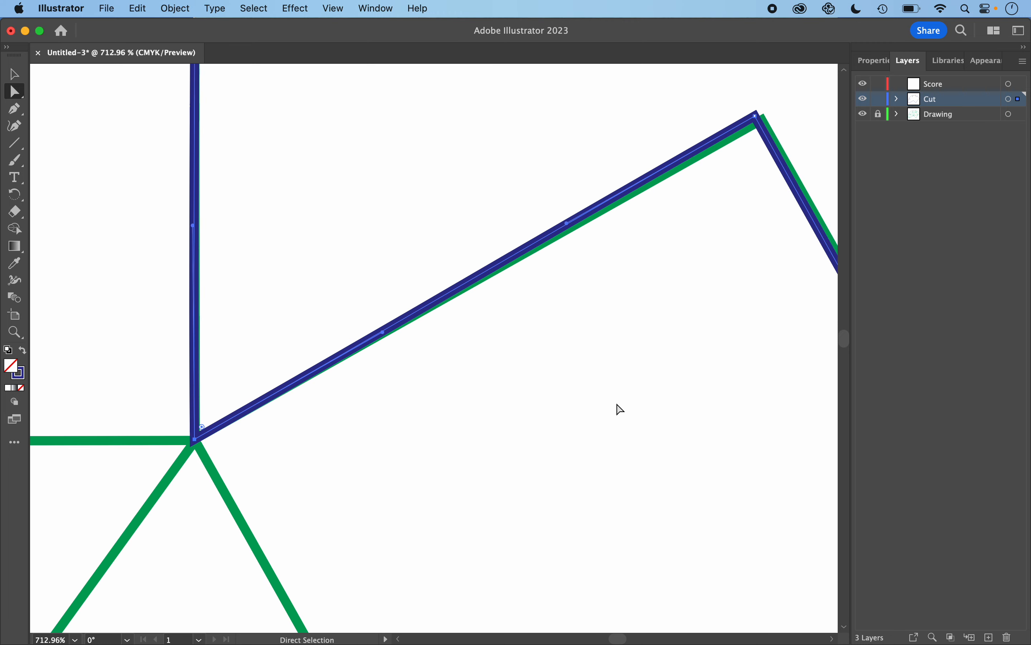
pyautogui.hscroll(5, 620, 409)
pyautogui.scroll(3, 621, 409)
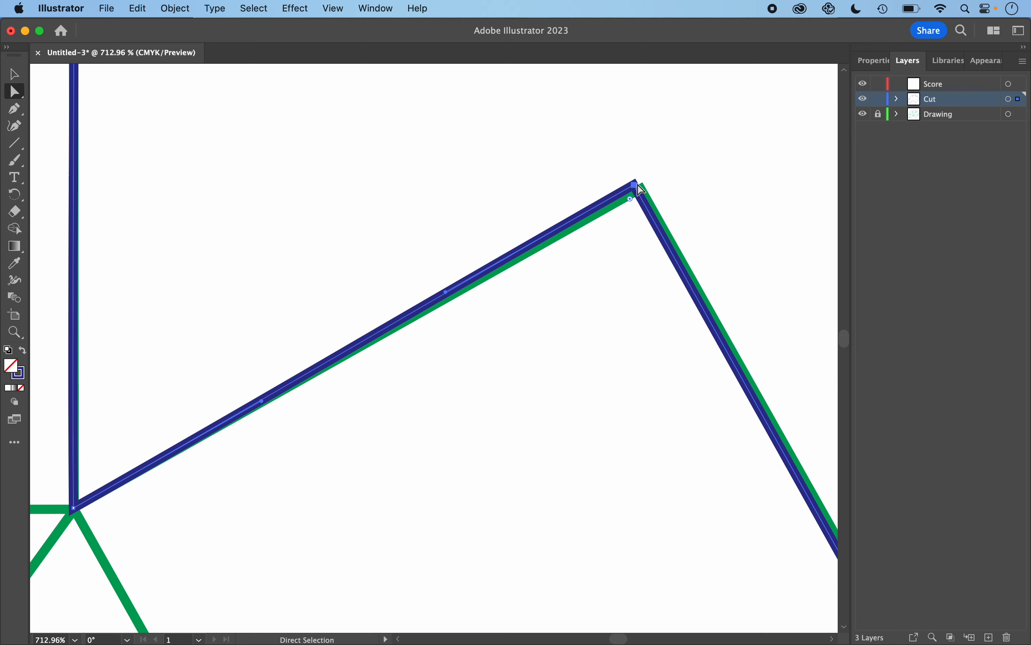
pyautogui.moveTo(636, 184); pyautogui.dragTo(643, 190)
pyautogui.scroll(-9, 675, 422)
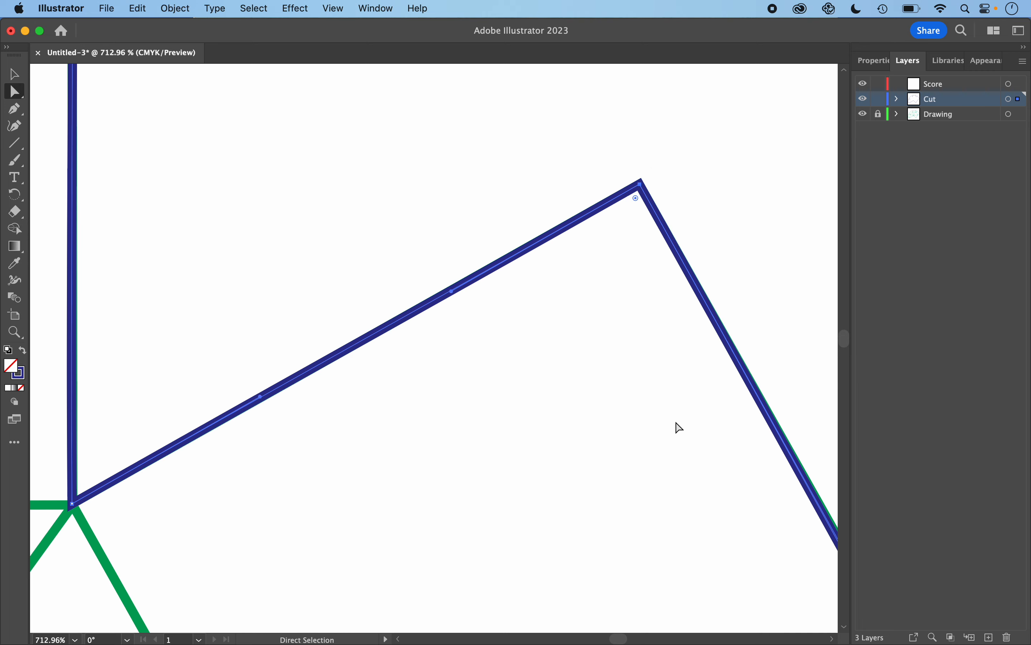
pyautogui.hscroll(10, 676, 422)
pyautogui.scroll(-9, 675, 422)
pyautogui.scroll(-5, 680, 427)
pyautogui.hscroll(3, 680, 426)
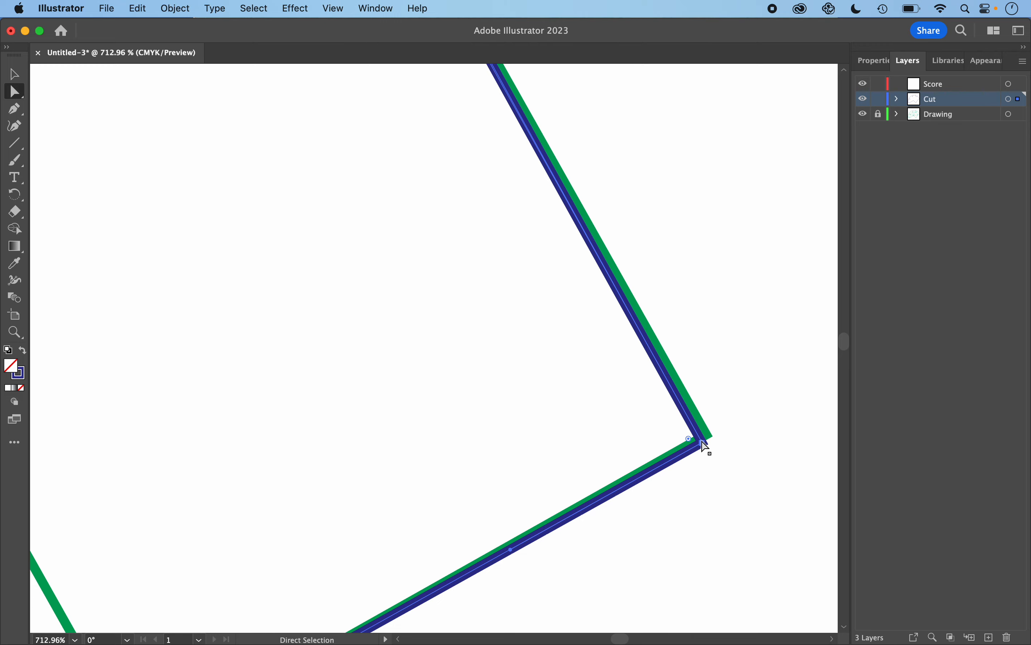
pyautogui.moveTo(705, 446); pyautogui.dragTo(709, 436)
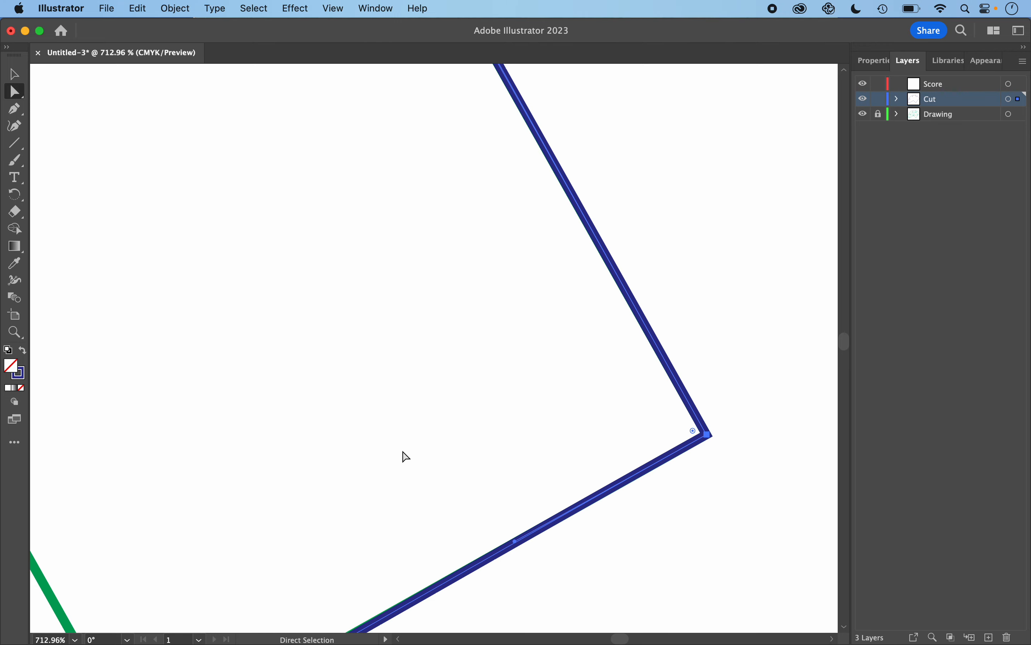
# - Move the right-side junction anchor and the lower-right flap's bottom corner onto the green drawing's corners
pyautogui.scroll(-8, 406, 456)
pyautogui.hscroll(-7, 406, 457)
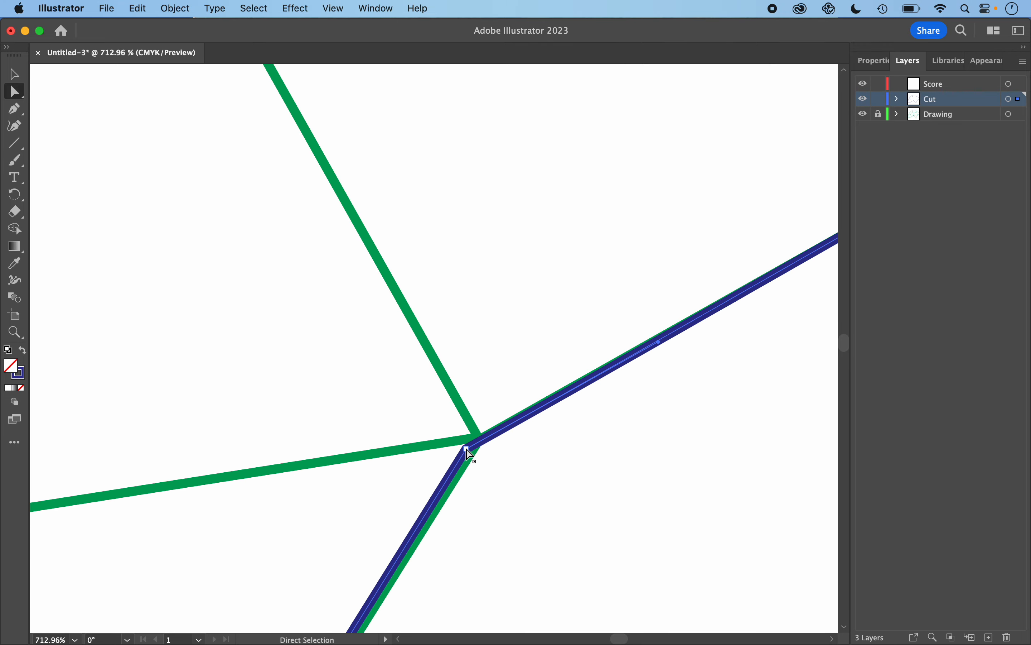
pyautogui.moveTo(470, 454); pyautogui.dragTo(478, 434)
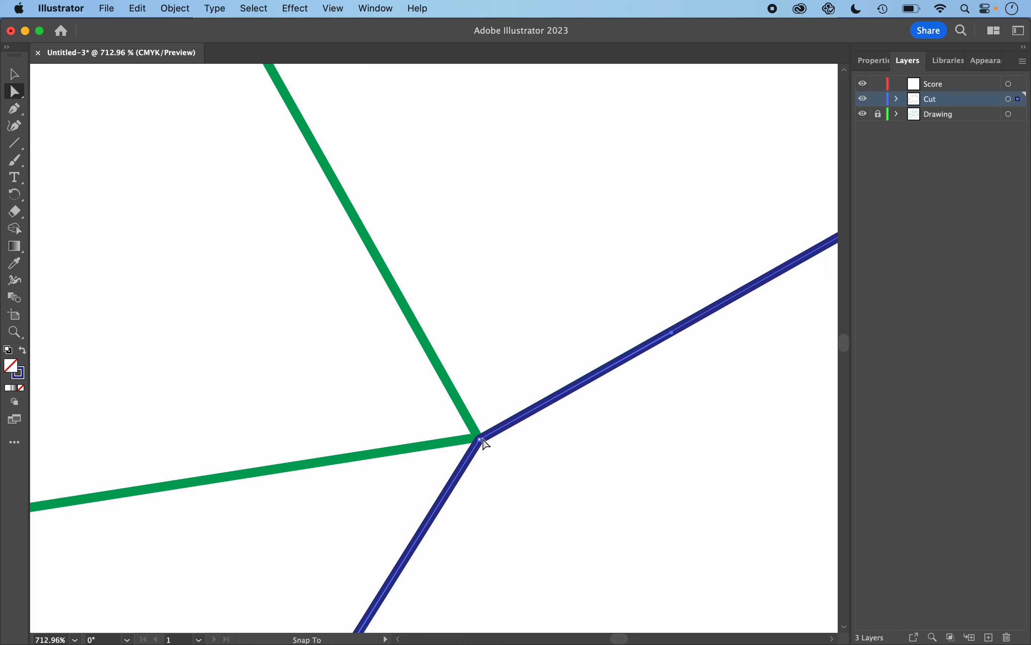
pyautogui.scroll(-3, 356, 544)
pyautogui.hscroll(-1, 356, 544)
pyautogui.scroll(-10, 356, 545)
pyautogui.hscroll(-4, 356, 544)
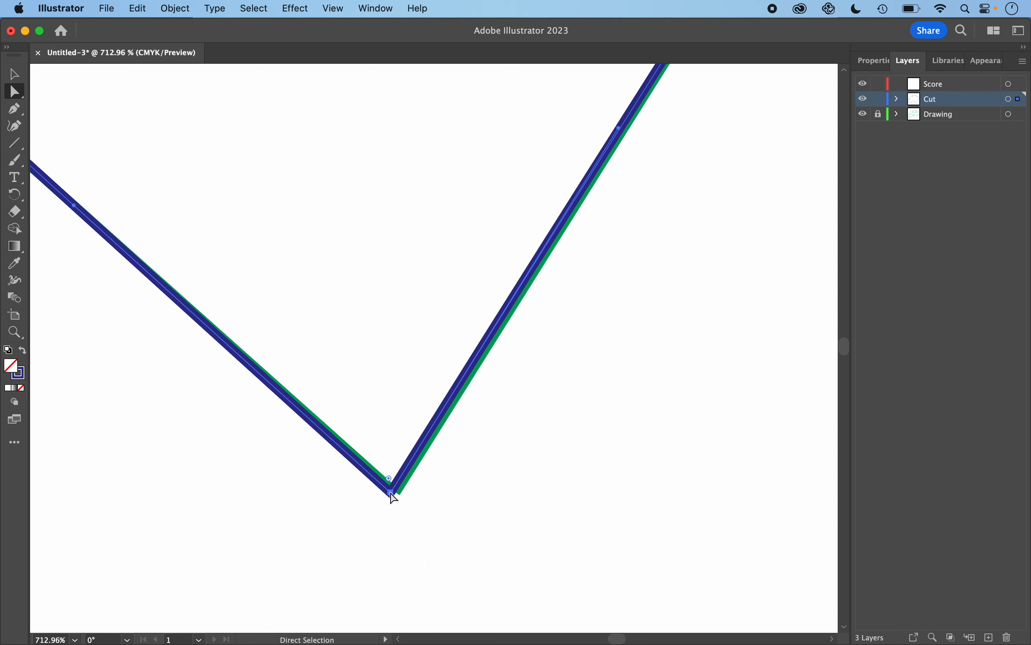
pyautogui.moveTo(394, 496); pyautogui.dragTo(401, 496)
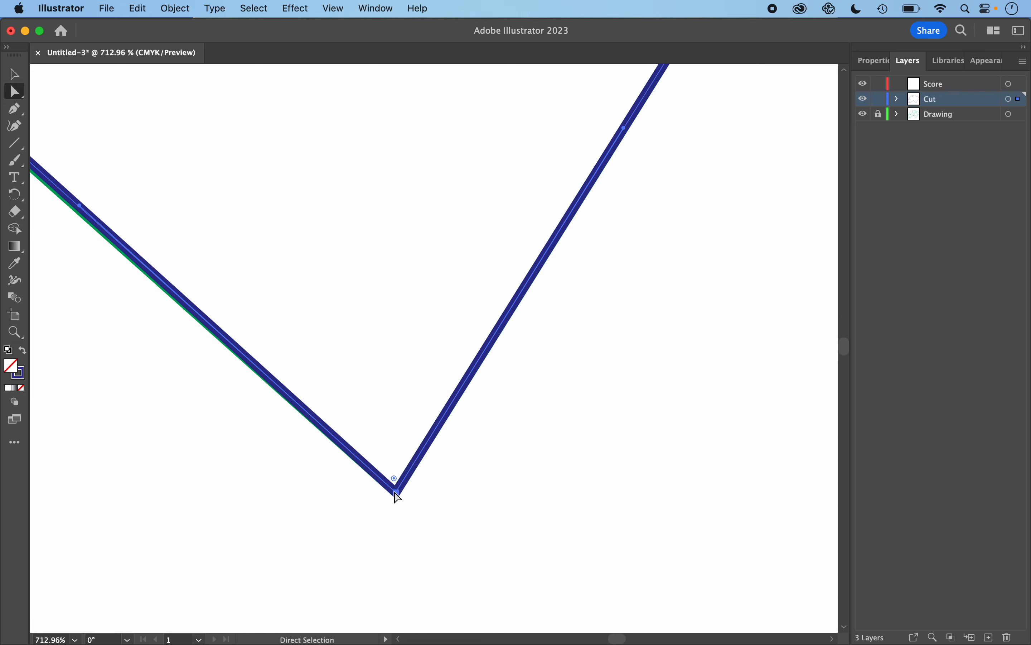
# - Nudge the net's centre anchor onto the point where the green fold lines meet
pyautogui.hscroll(-10, 396, 496)
pyautogui.scroll(5, 397, 496)
pyautogui.scroll(-8, 397, 496)
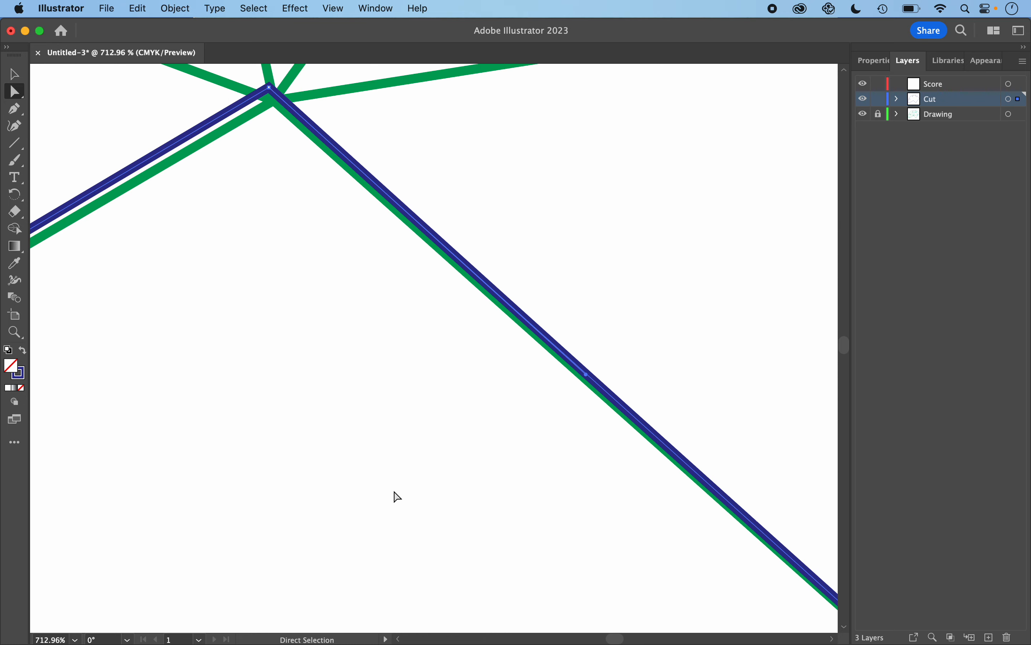
pyautogui.hscroll(-3, 384, 473)
pyautogui.scroll(2, 369, 448)
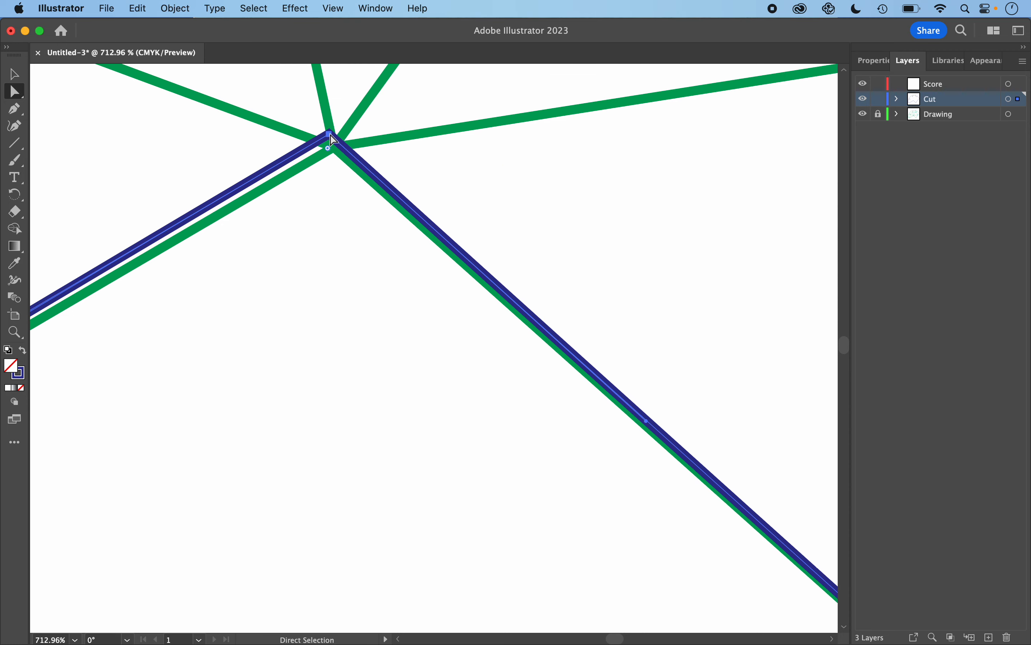
pyautogui.moveTo(331, 135); pyautogui.dragTo(335, 150)
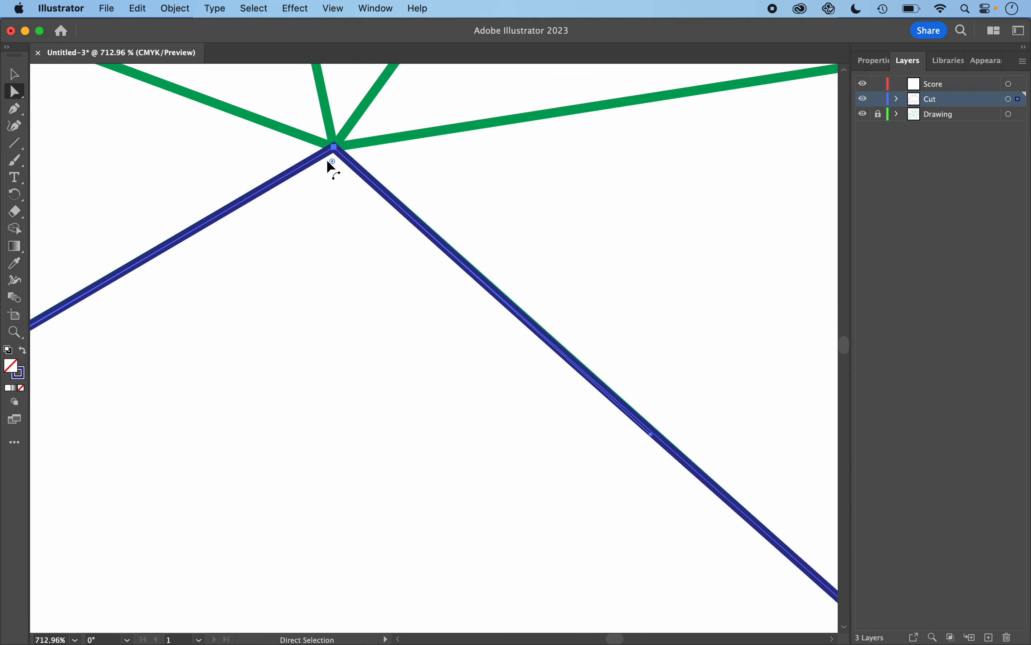
# - Zoom out to review the whole blue cut outline against the green drawing
pyautogui.hscroll(-15, 290, 295)
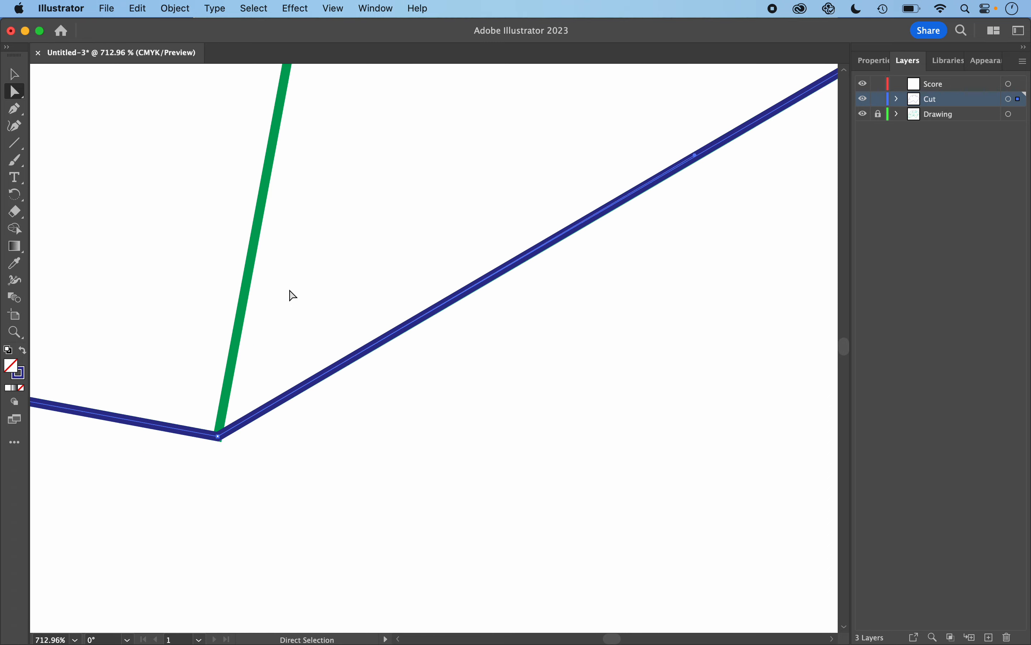
pyautogui.hscroll(-5, 293, 295)
pyautogui.scroll(-10, 326, 433)
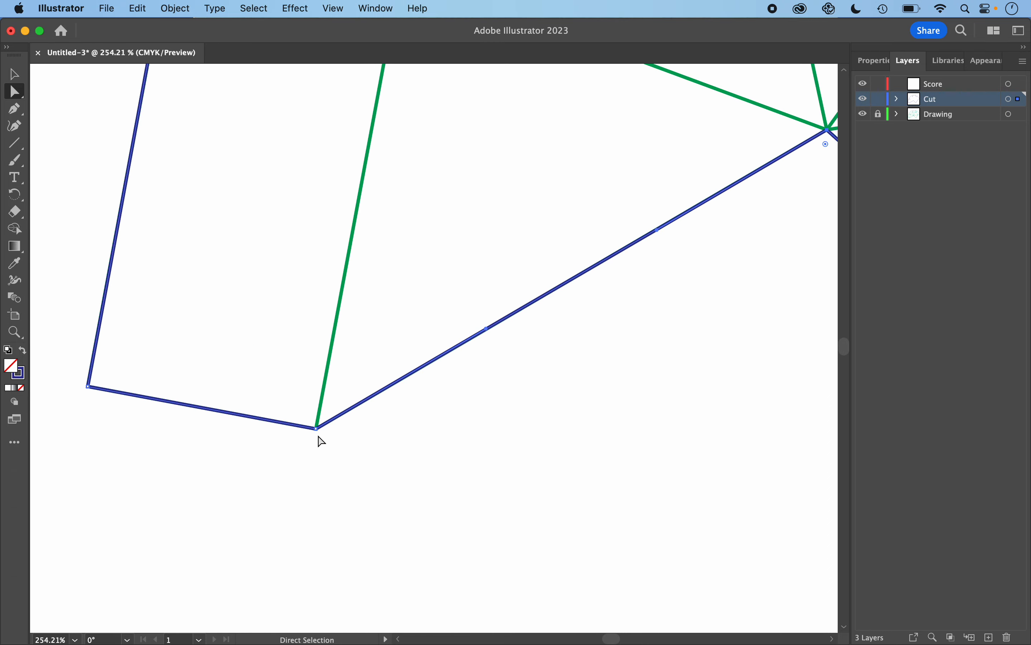
pyautogui.hscroll(6, 514, 456)
pyautogui.scroll(2, 513, 456)
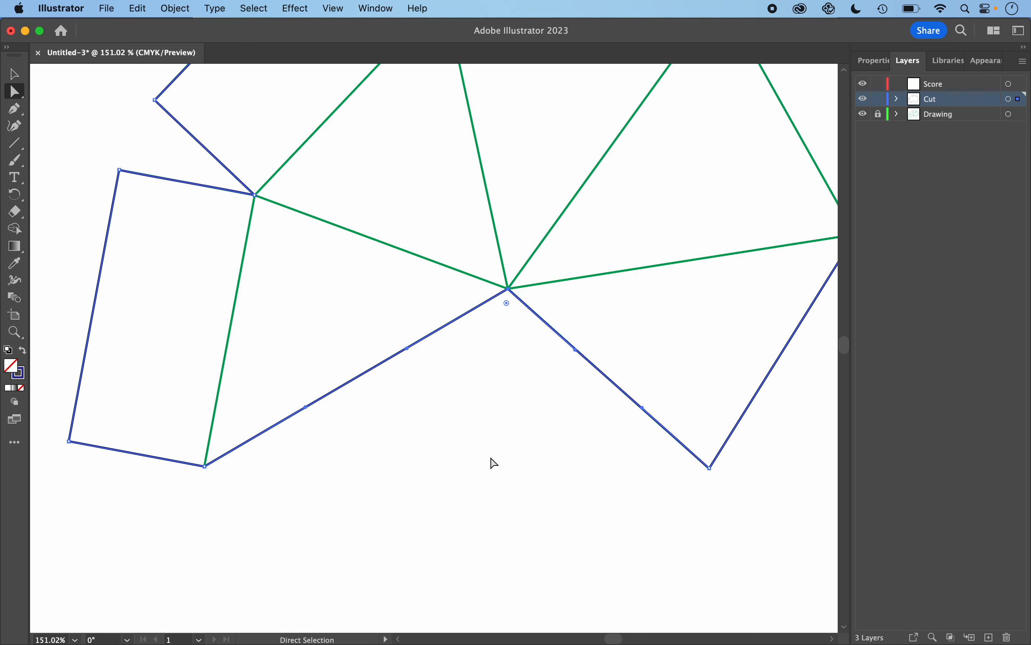
pyautogui.scroll(4, 494, 463)
pyautogui.hscroll(1, 494, 463)
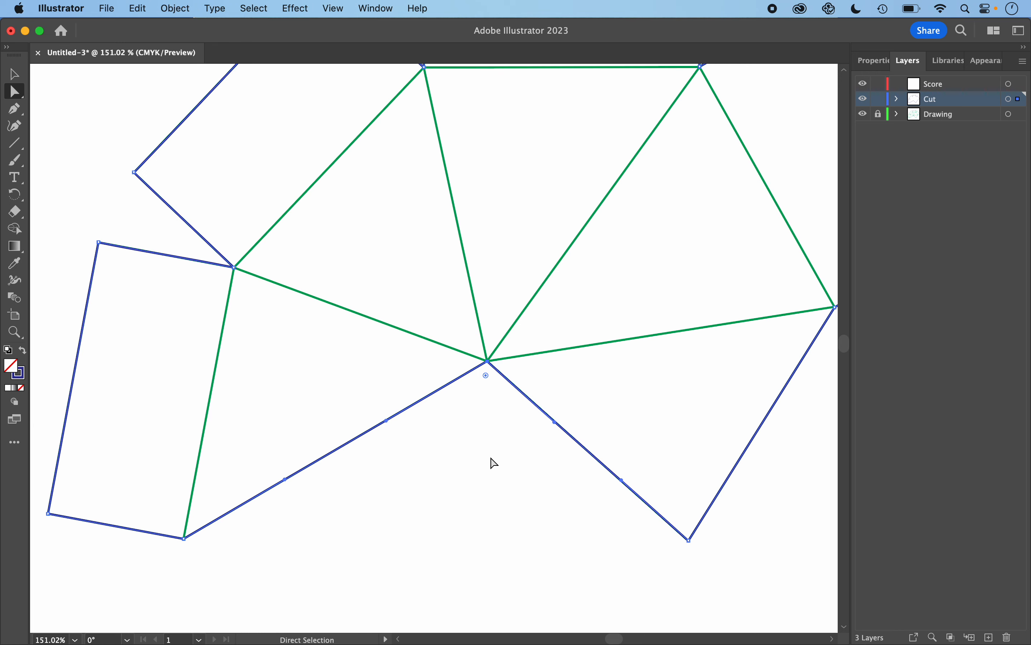
pyautogui.scroll(-4, 488, 464)
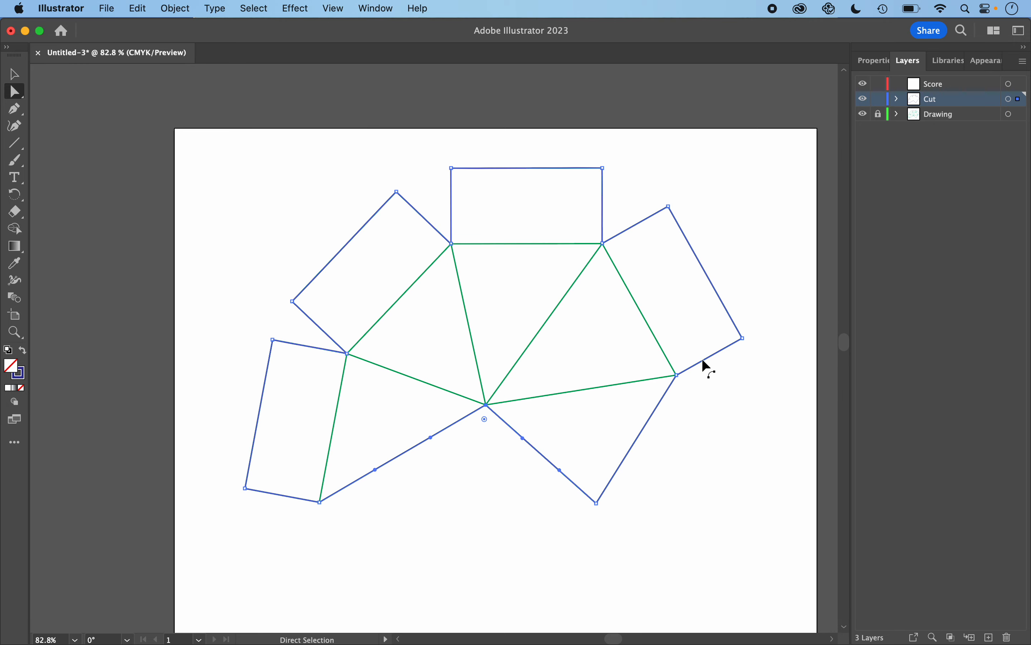
# - Temporarily hide the Drawing layer to inspect the cut outline alone, deselect it, and show the Drawing layer again
pyautogui.click(865, 115)
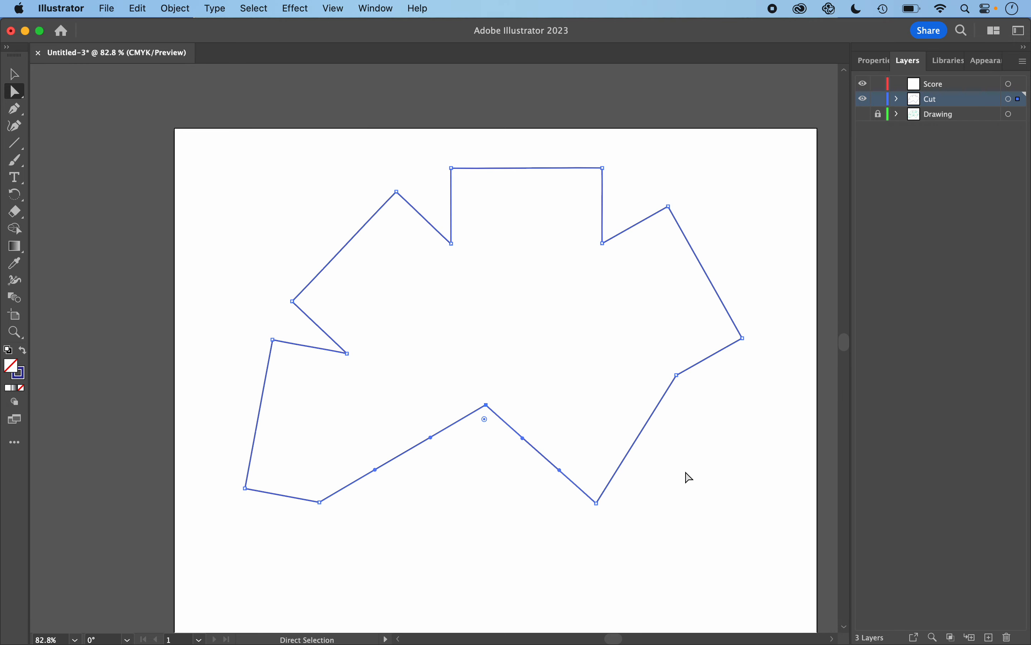
pyautogui.press('v')
pyautogui.click(803, 459)
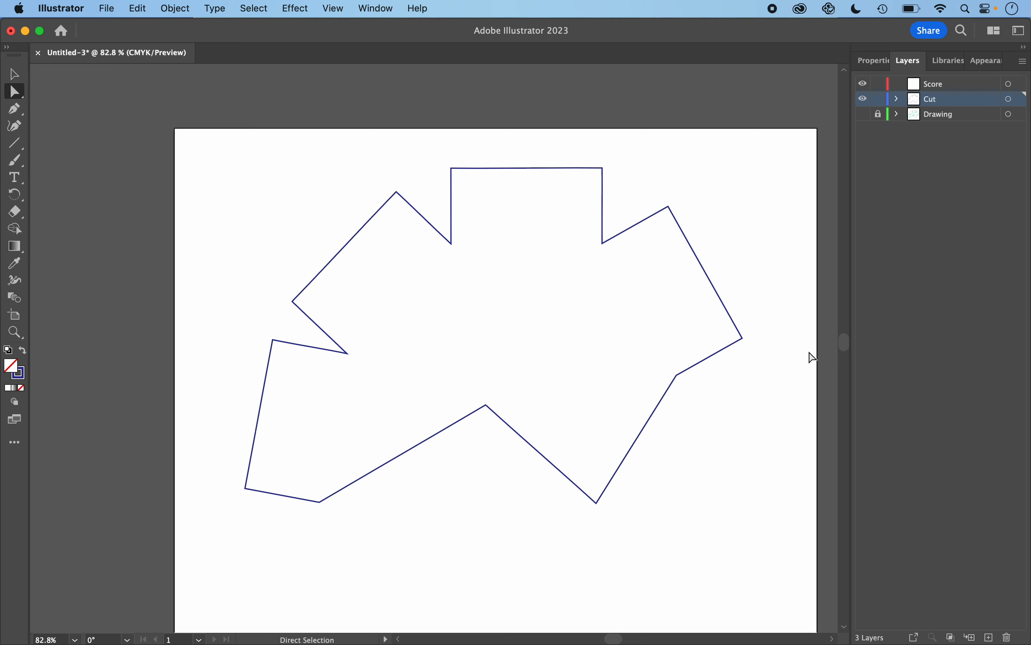
pyautogui.click(864, 114)
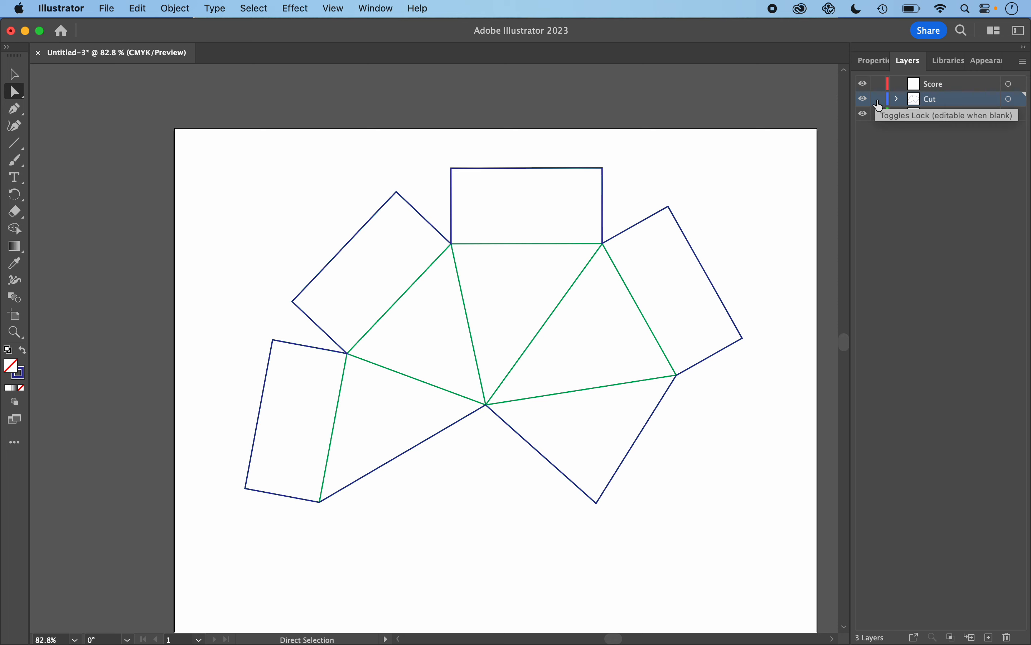
# - Lock the Cut layer and make the Score layer the active layer
pyautogui.click(879, 99)
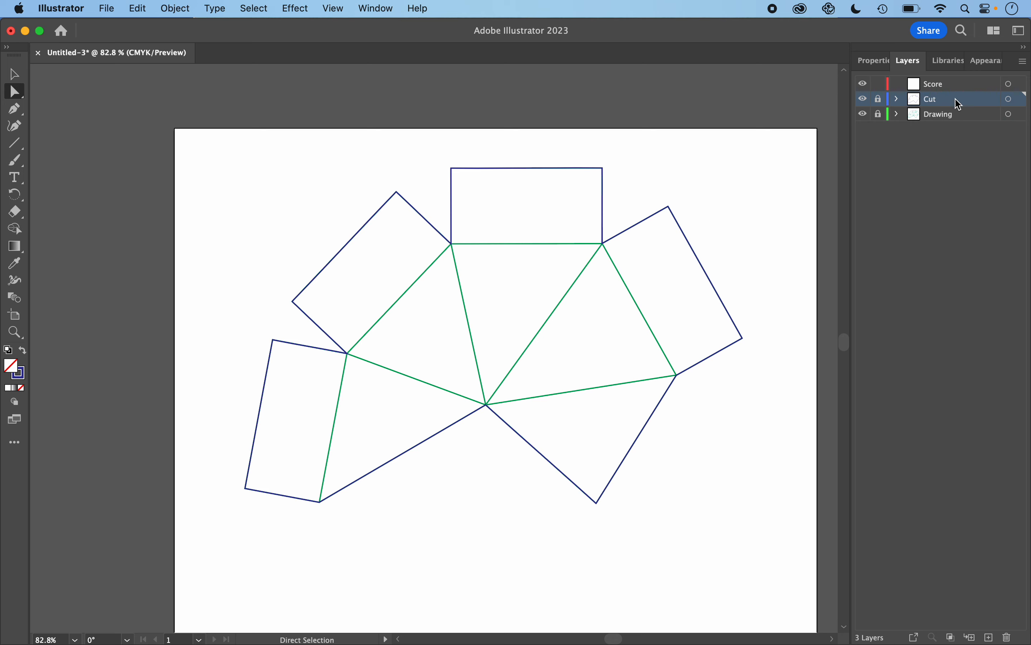
pyautogui.click(941, 87)
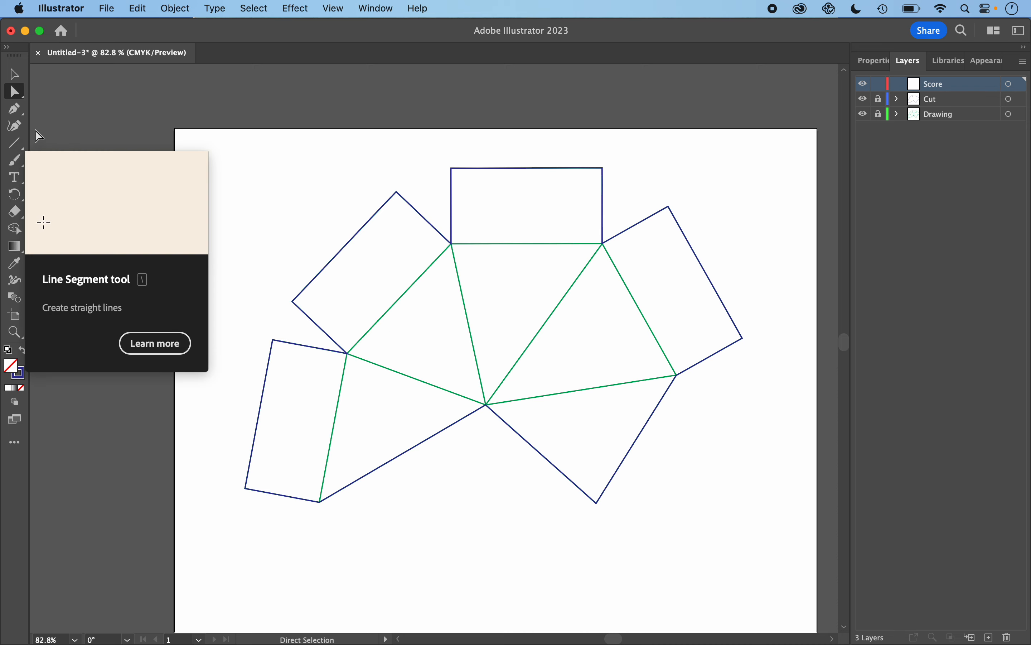
# - Trace an open score path with the Curvature tool along the four outer green fold lines, from the lower-left tab corner to the right flap corner
pyautogui.click(18, 127)
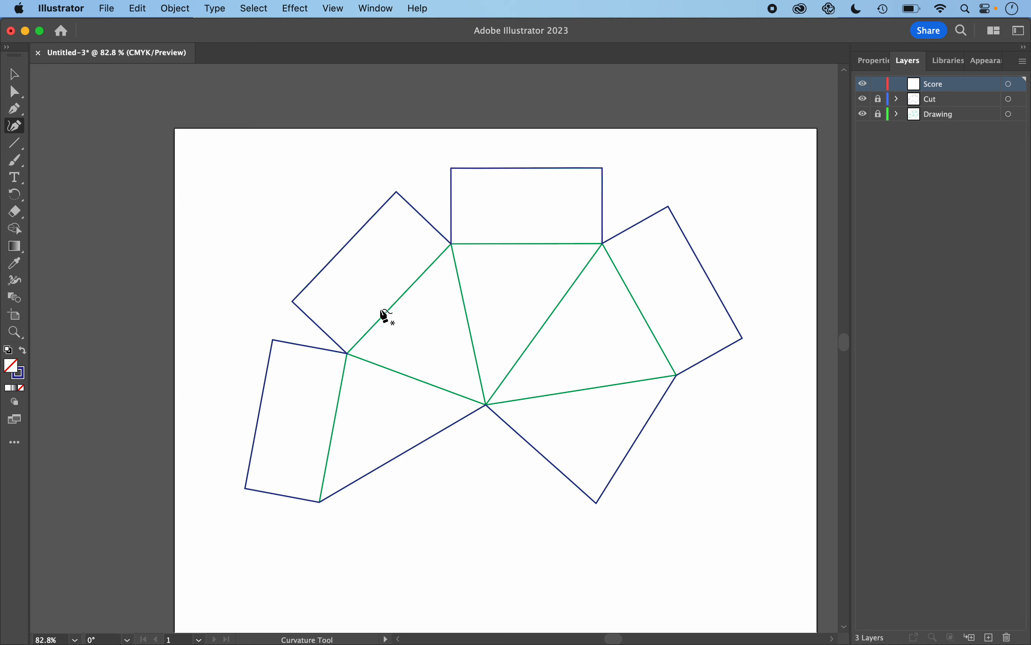
pyautogui.scroll(5, 368, 461)
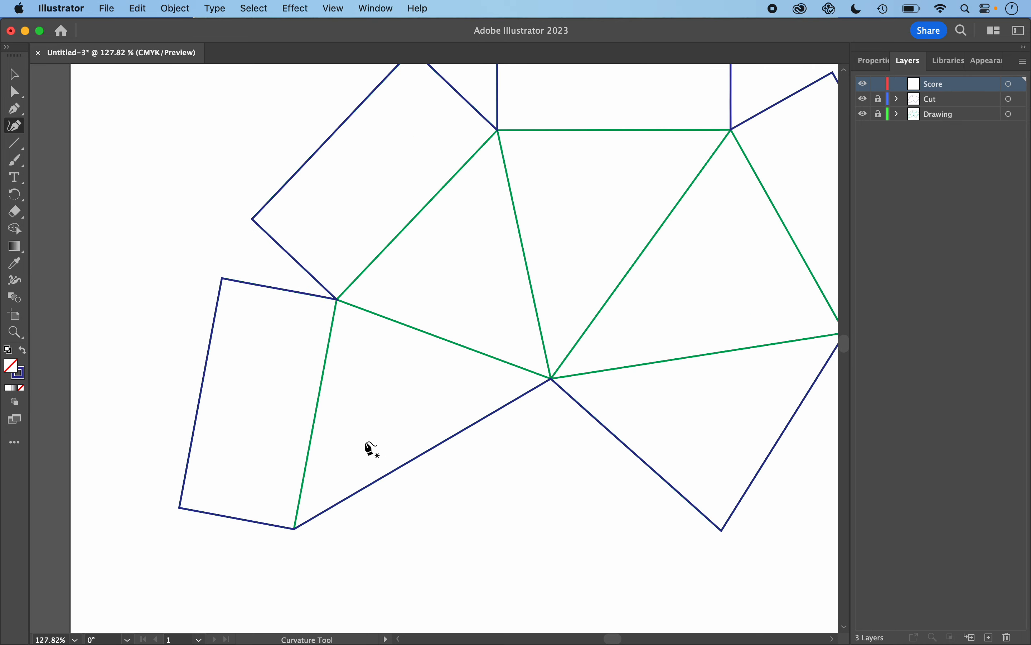
pyautogui.scroll(-4, 295, 524)
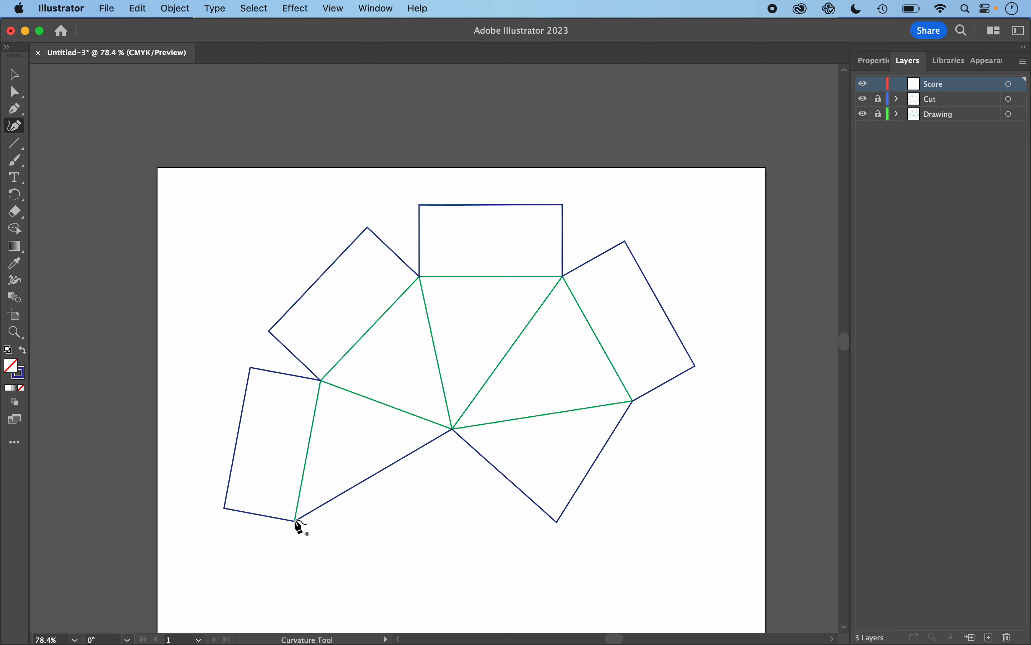
pyautogui.click(294, 521)
pyautogui.click(321, 380)
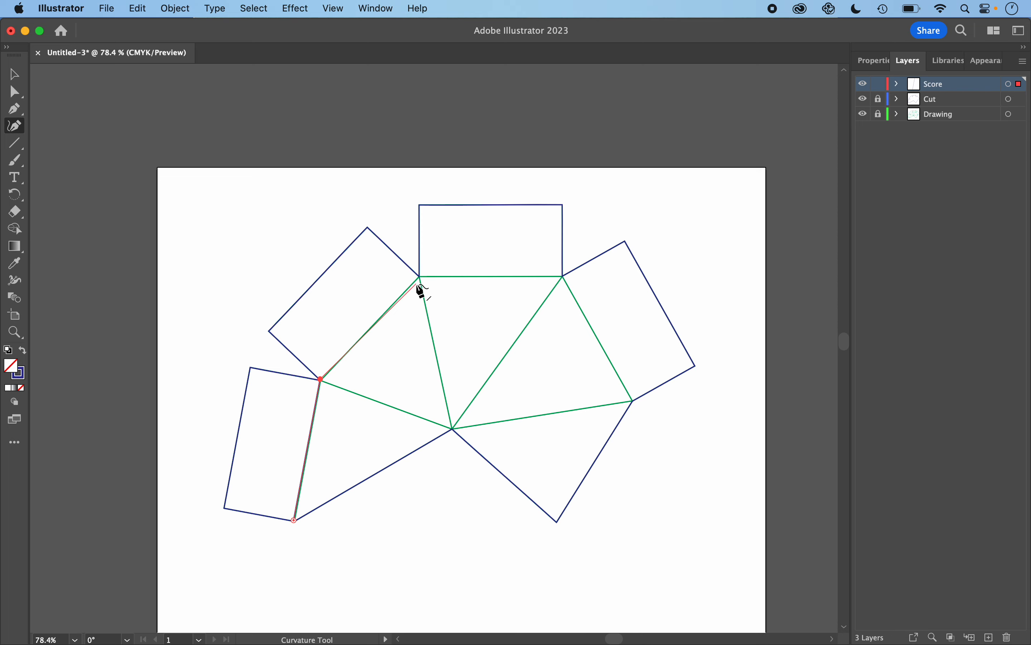
pyautogui.click(420, 277)
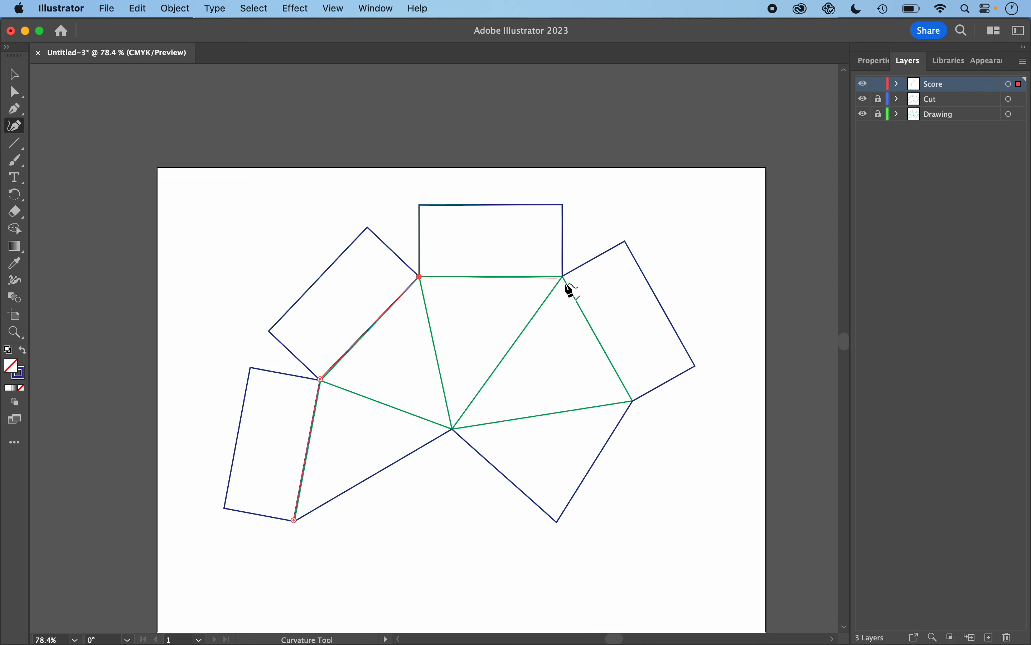
pyautogui.click(563, 277)
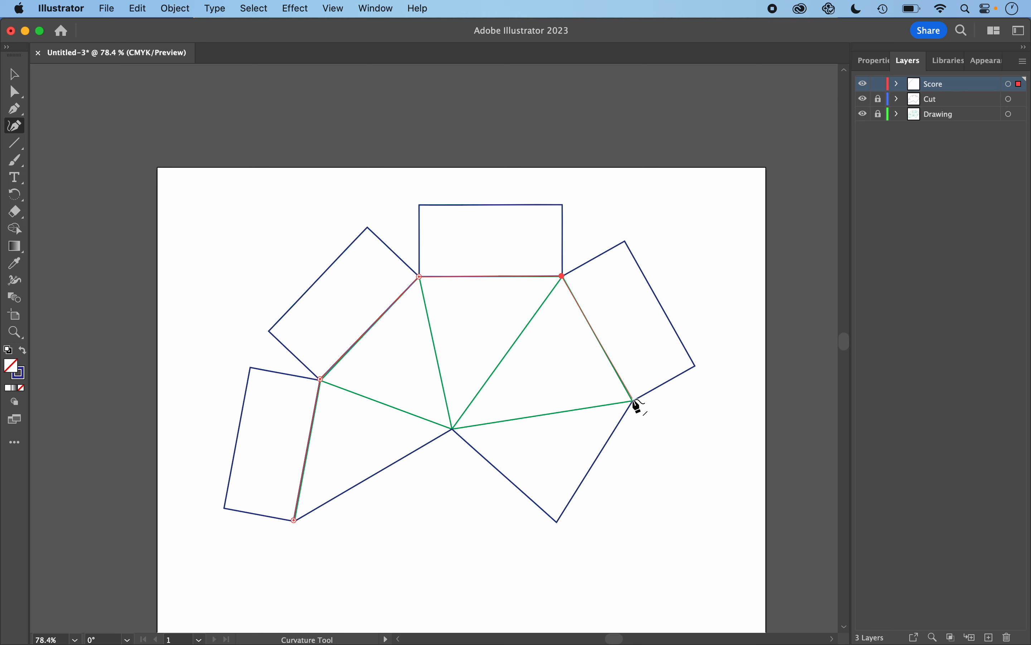
pyautogui.click(634, 401)
pyautogui.press('Escape')
pyautogui.press('Escape')
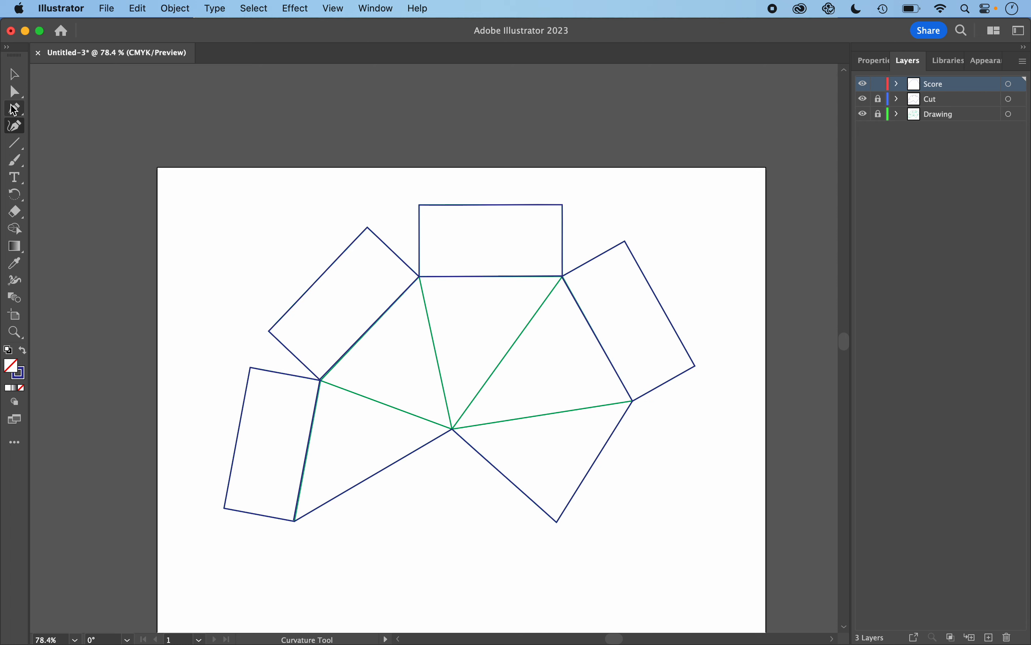
# - Select the new score path, set its stroke to CMYK Red, and deselect it
pyautogui.click(15, 79)
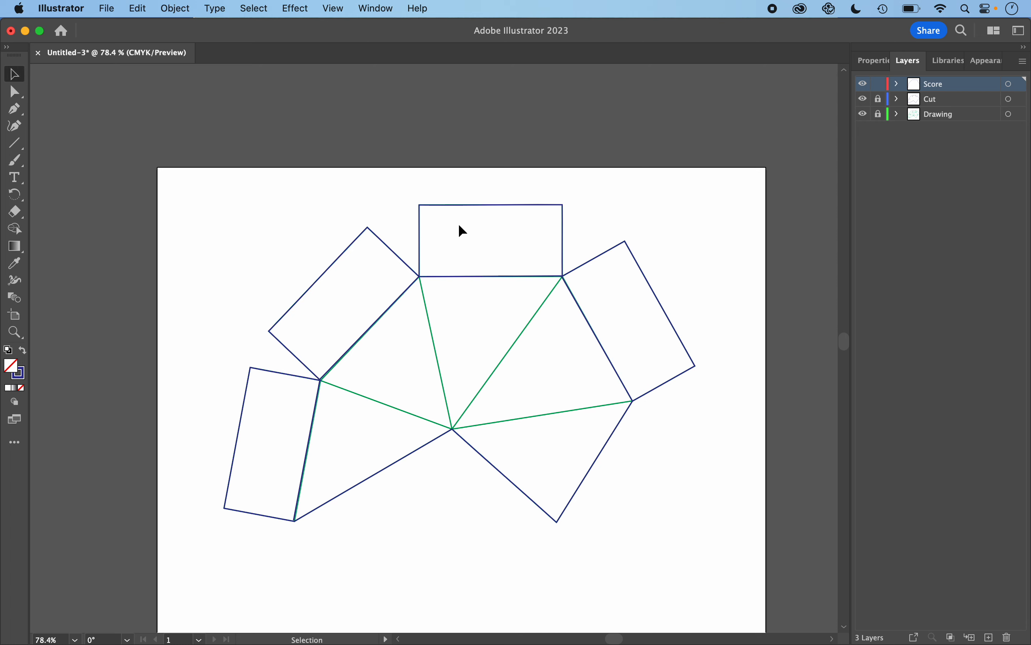
pyautogui.click(477, 278)
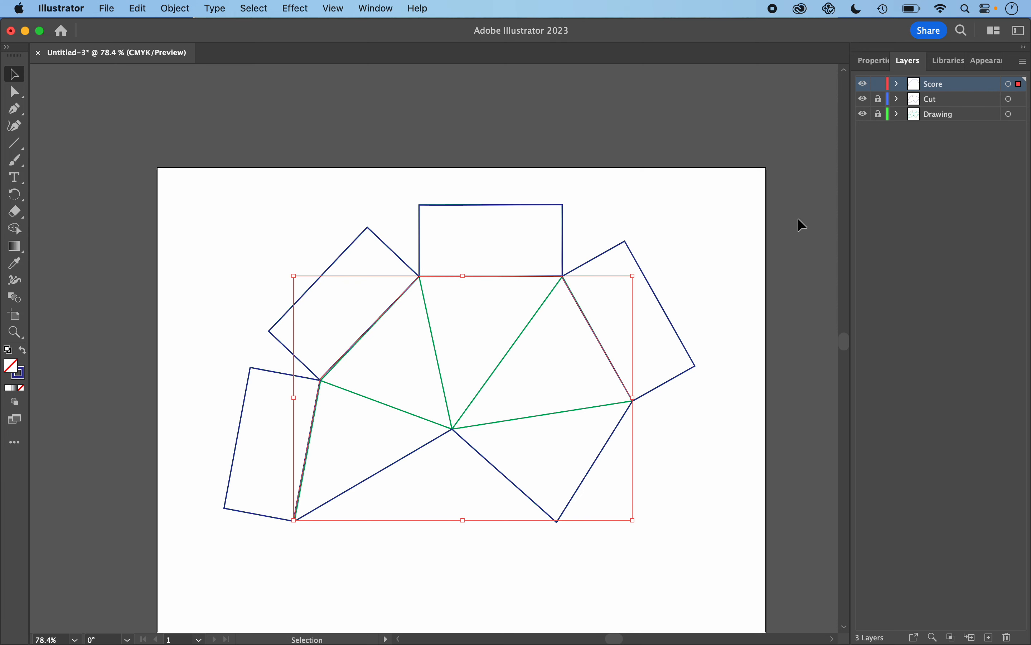
pyautogui.click(875, 60)
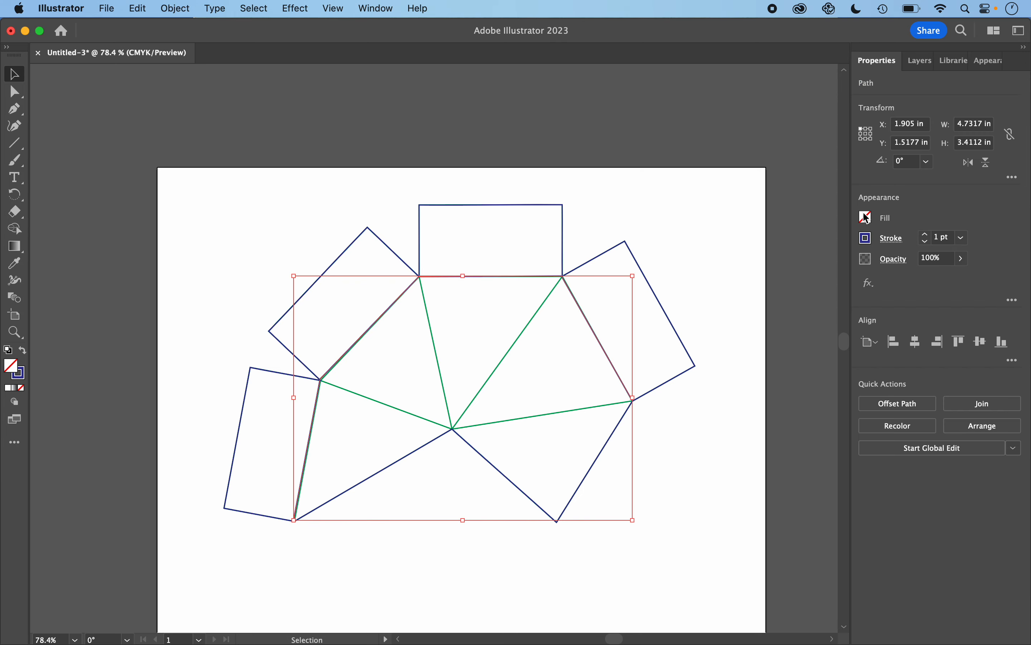
pyautogui.click(870, 242)
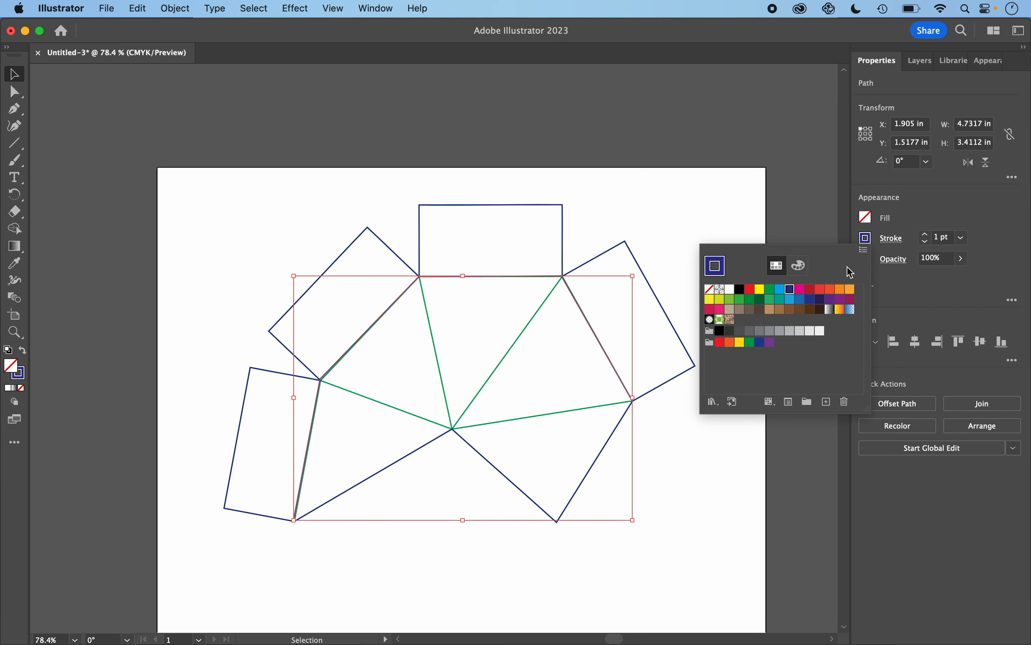
pyautogui.click(753, 294)
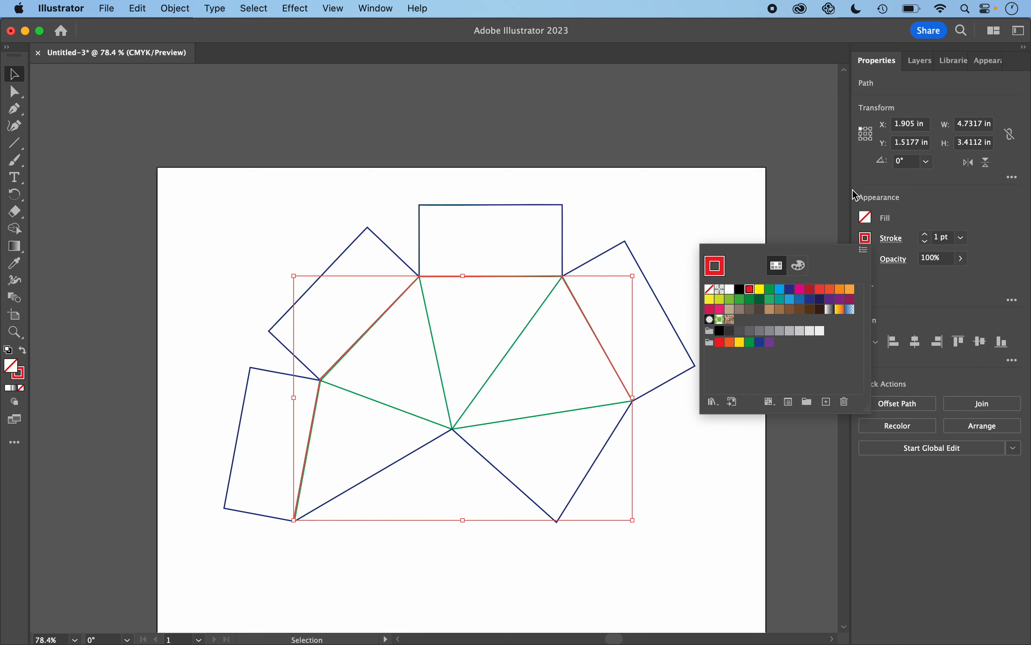
pyautogui.click(921, 63)
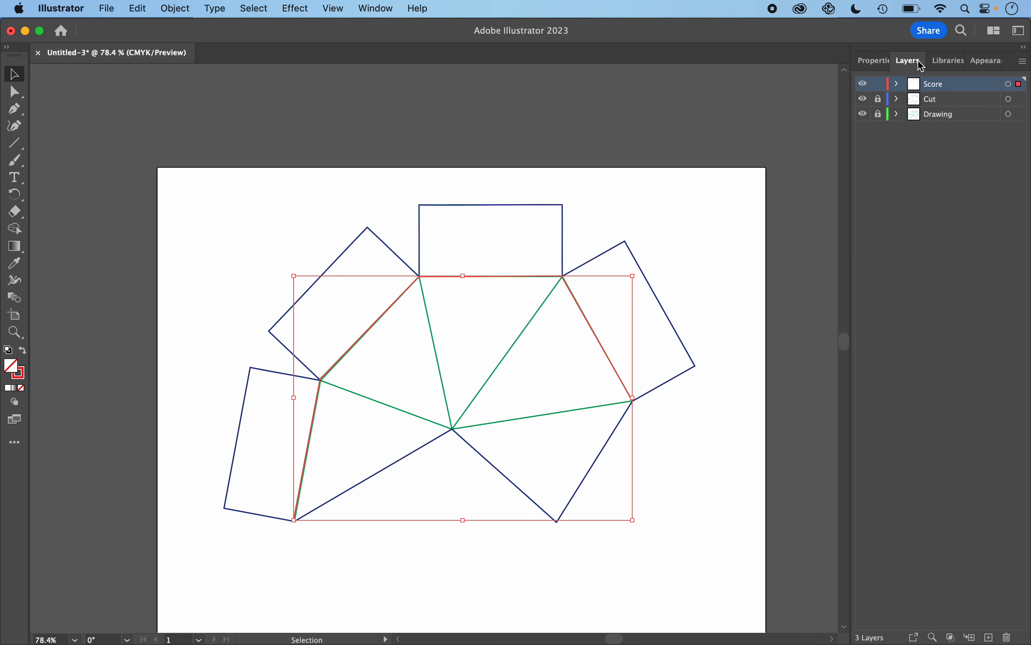
pyautogui.click(610, 230)
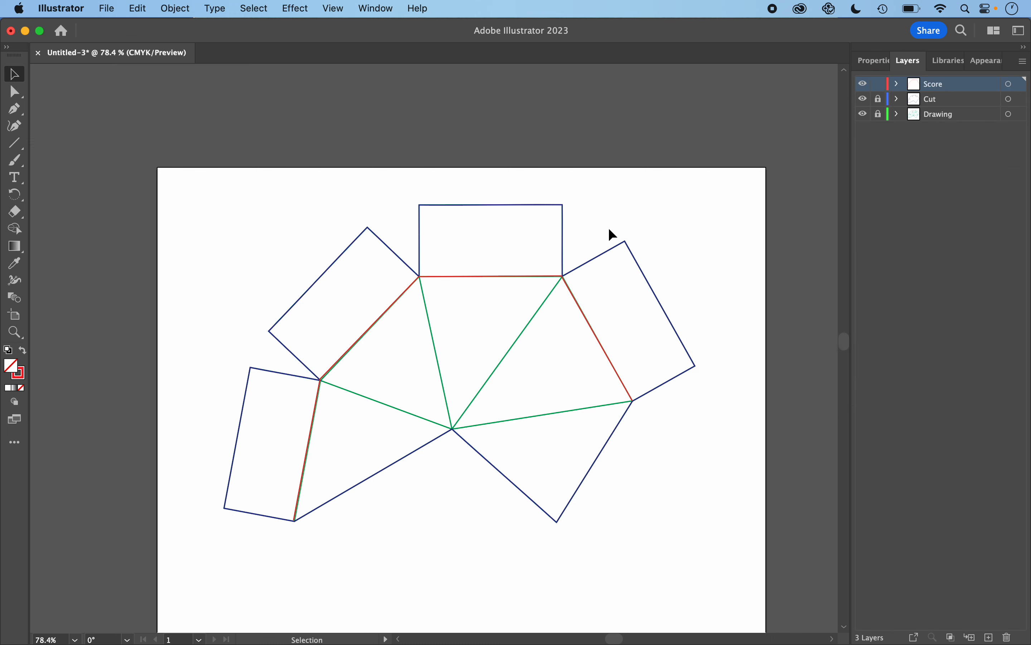
# - Temporarily hide the Cut and Drawing layers to inspect the score path alone, then show both layers again
pyautogui.click(865, 100)
pyautogui.click(865, 115)
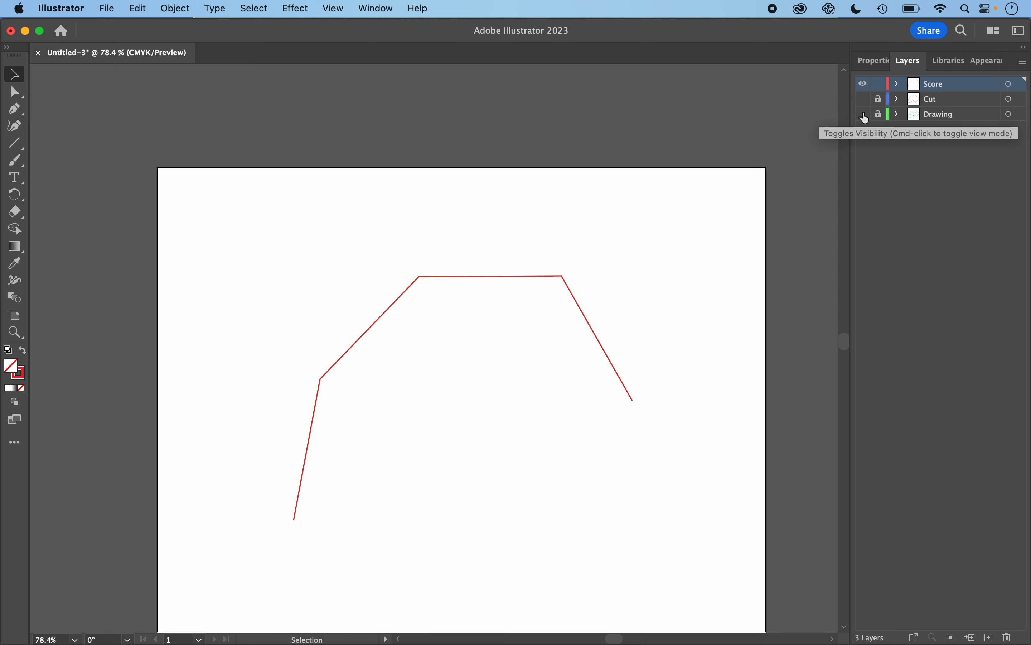
pyautogui.click(865, 102)
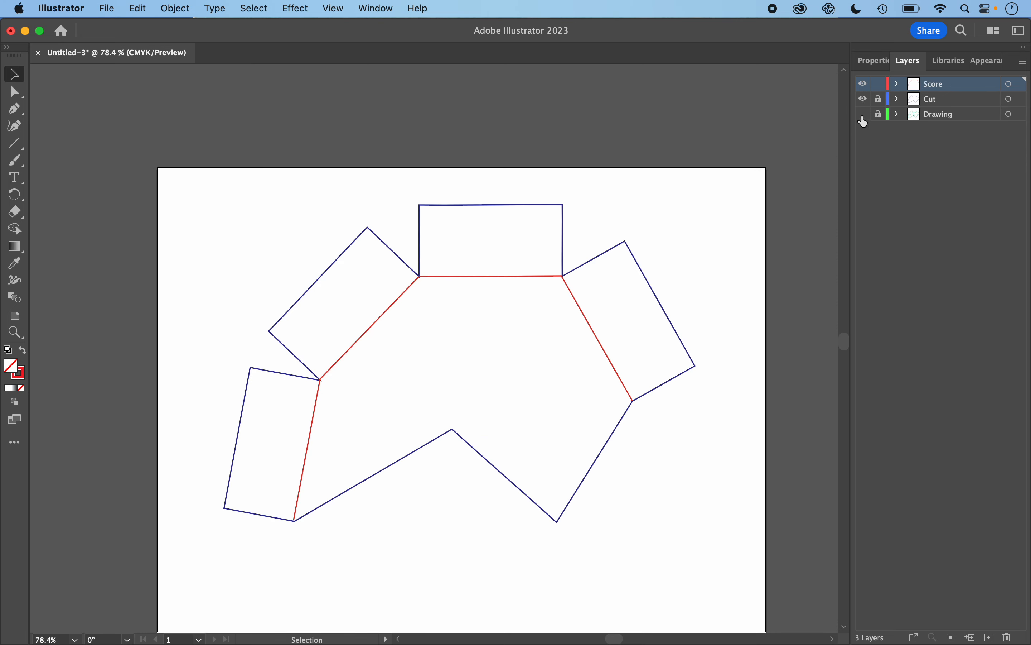
pyautogui.click(865, 115)
# - With Direct Selection, move the score path's lower-left end anchor exactly onto the corner where the green and blue lines meet
pyautogui.scroll(6, 300, 507)
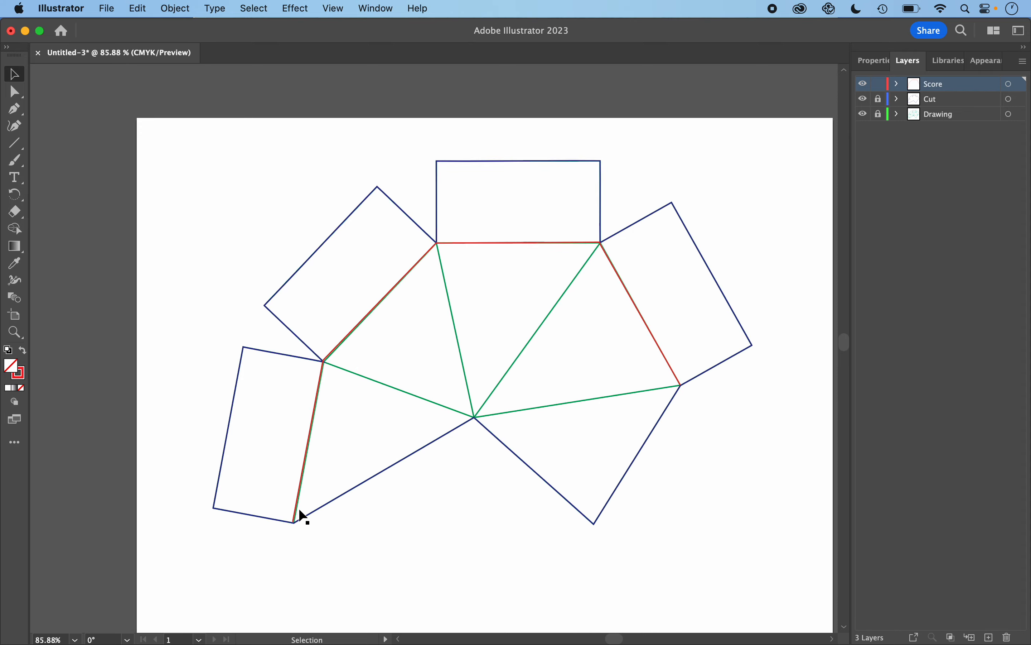
pyautogui.scroll(5, 299, 510)
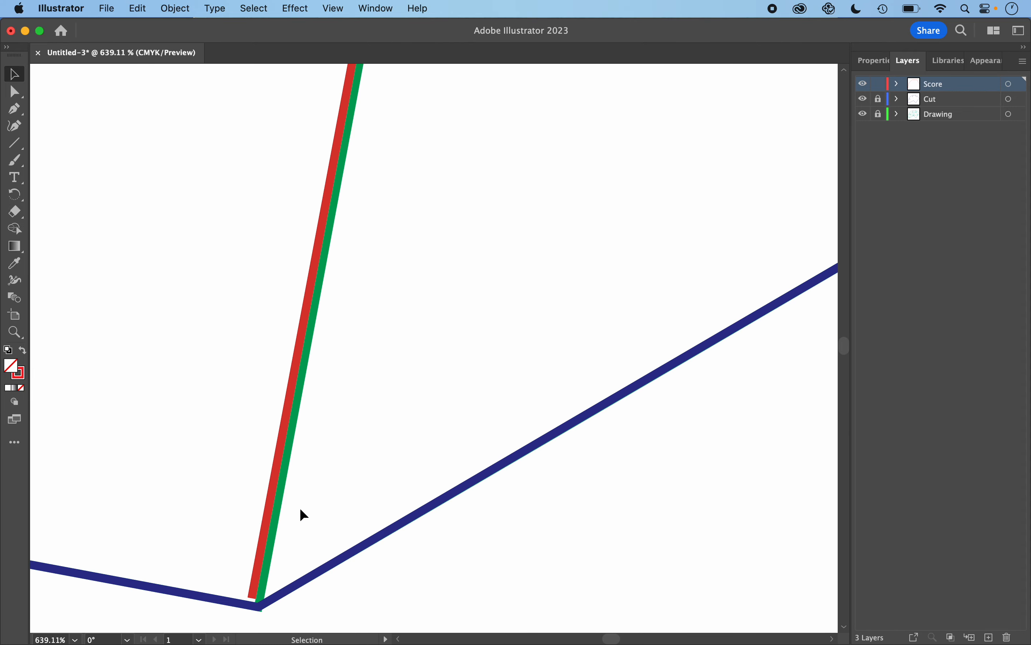
pyautogui.scroll(-3, 299, 509)
pyautogui.scroll(1, 299, 507)
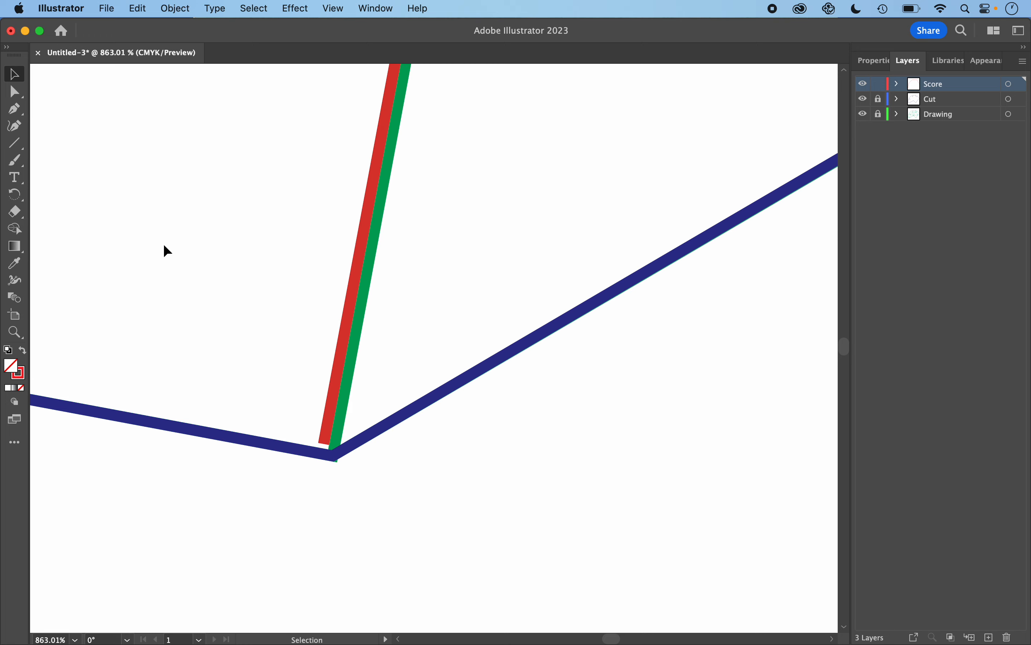
pyautogui.click(15, 95)
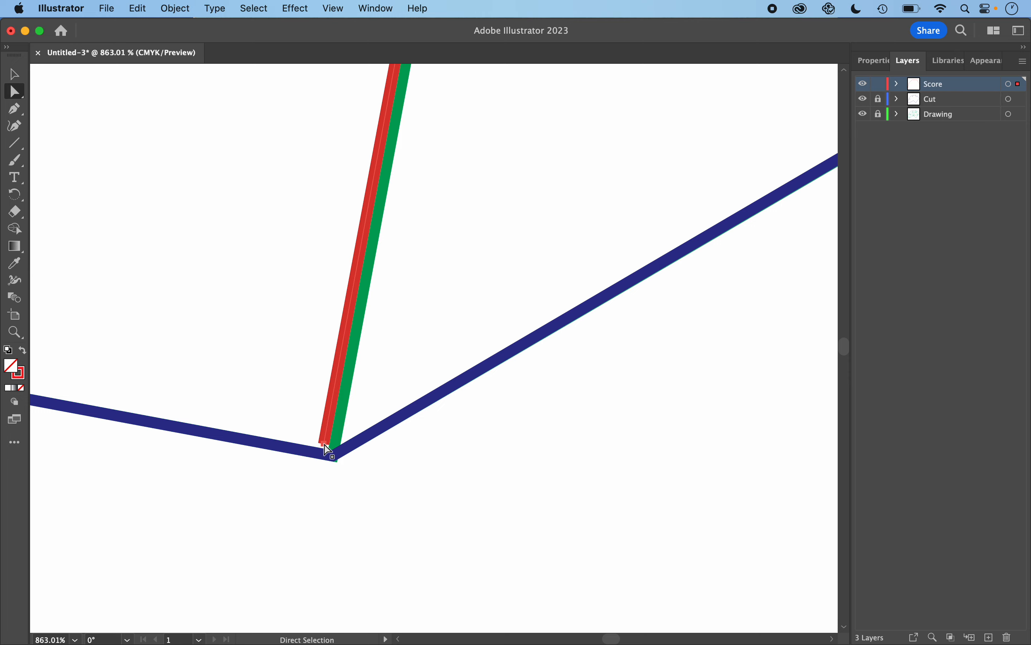
pyautogui.moveTo(326, 446); pyautogui.dragTo(334, 458)
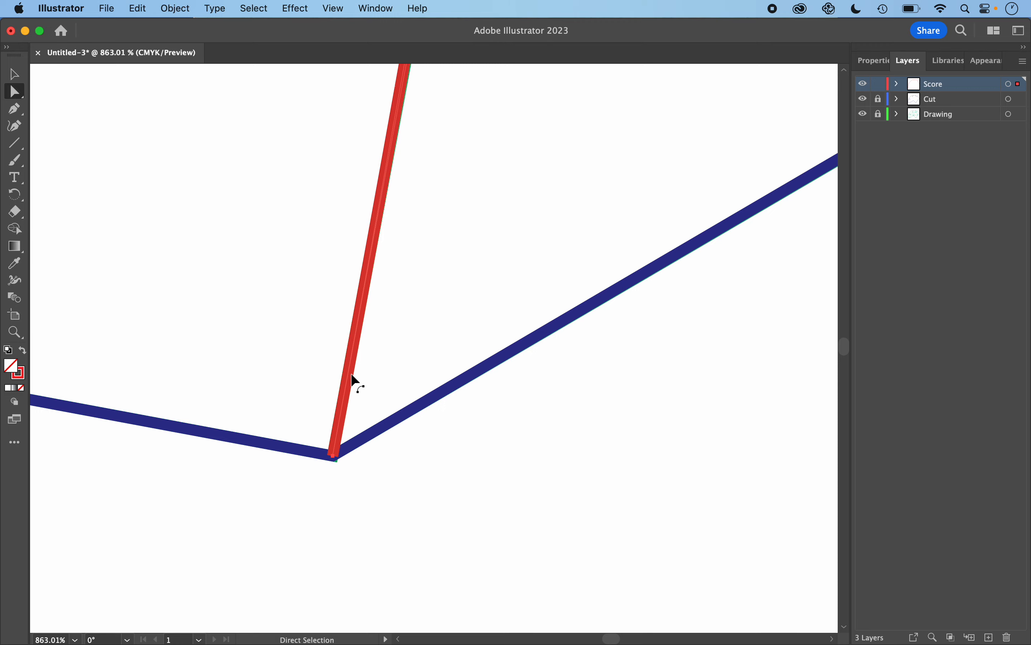
# - Drag the anchor on the score path's left segment so the red line sits on the green fold line
pyautogui.scroll(10, 350, 373)
pyautogui.scroll(10, 350, 372)
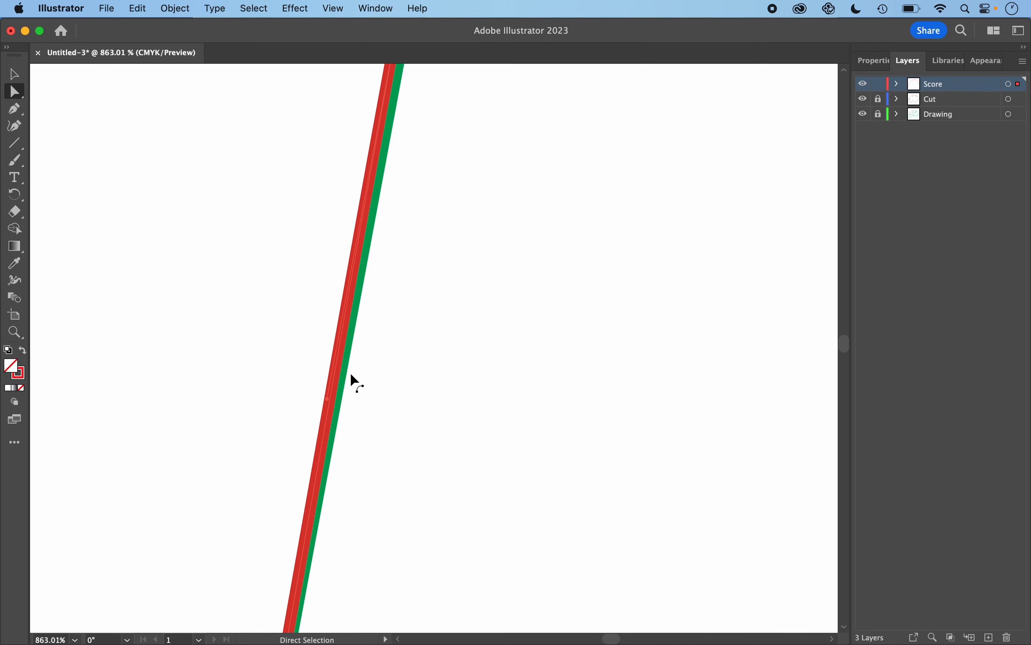
pyautogui.moveTo(355, 242); pyautogui.dragTo(365, 253)
pyautogui.scroll(10, 502, 214)
pyautogui.hscroll(10, 501, 214)
pyautogui.scroll(3, 503, 215)
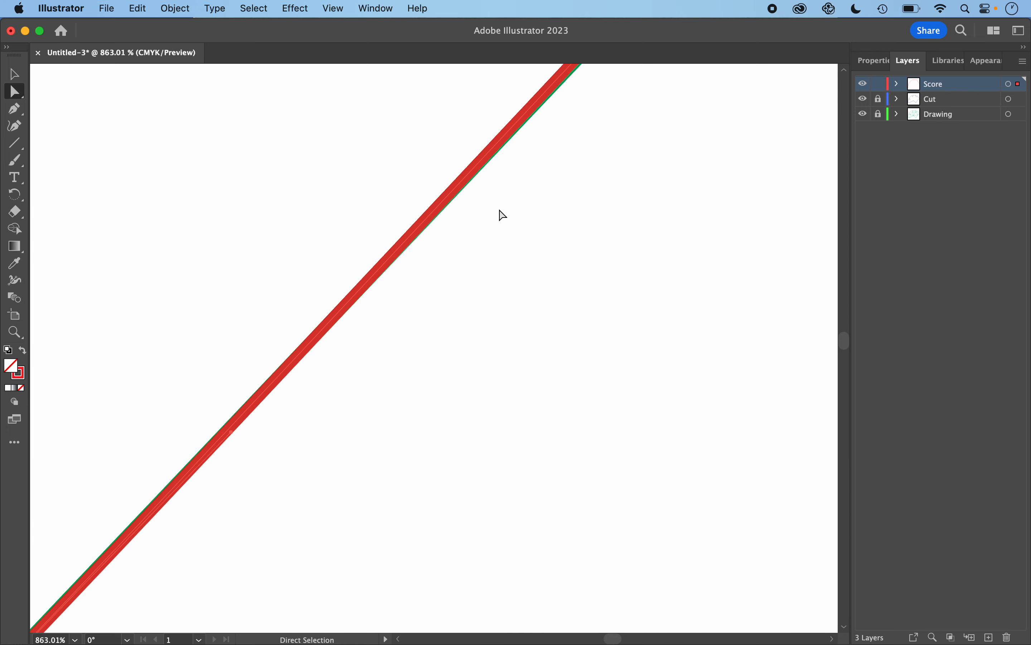
pyautogui.scroll(-10, 503, 214)
pyautogui.hscroll(-10, 502, 215)
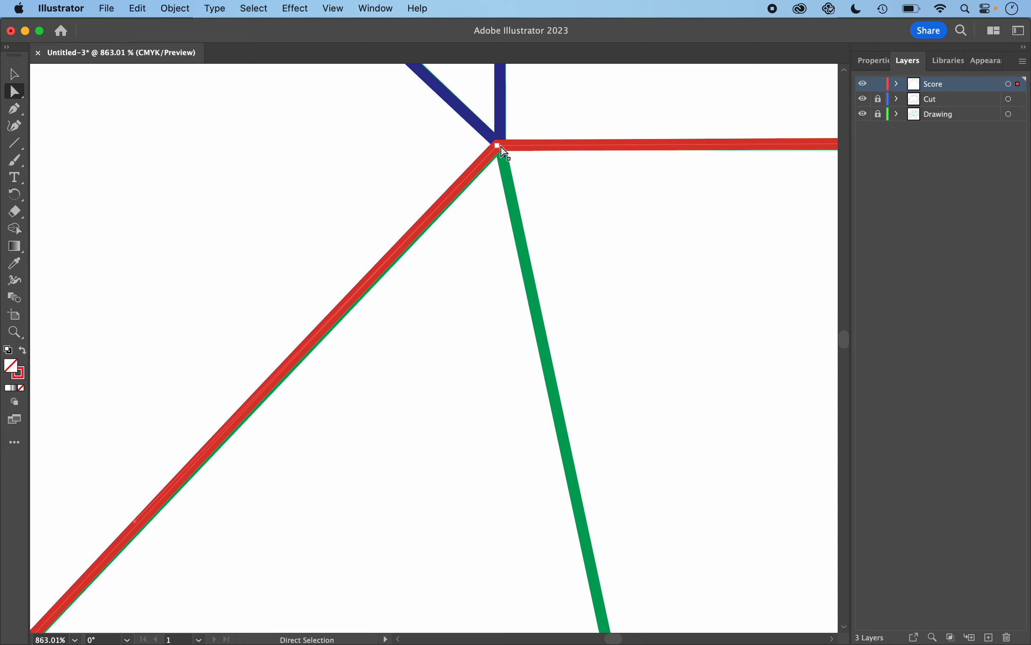
# - Snap the score path's upper-left corner anchor onto the fold corner and shift the top segment onto the green line
pyautogui.moveTo(499, 146); pyautogui.dragTo(507, 150)
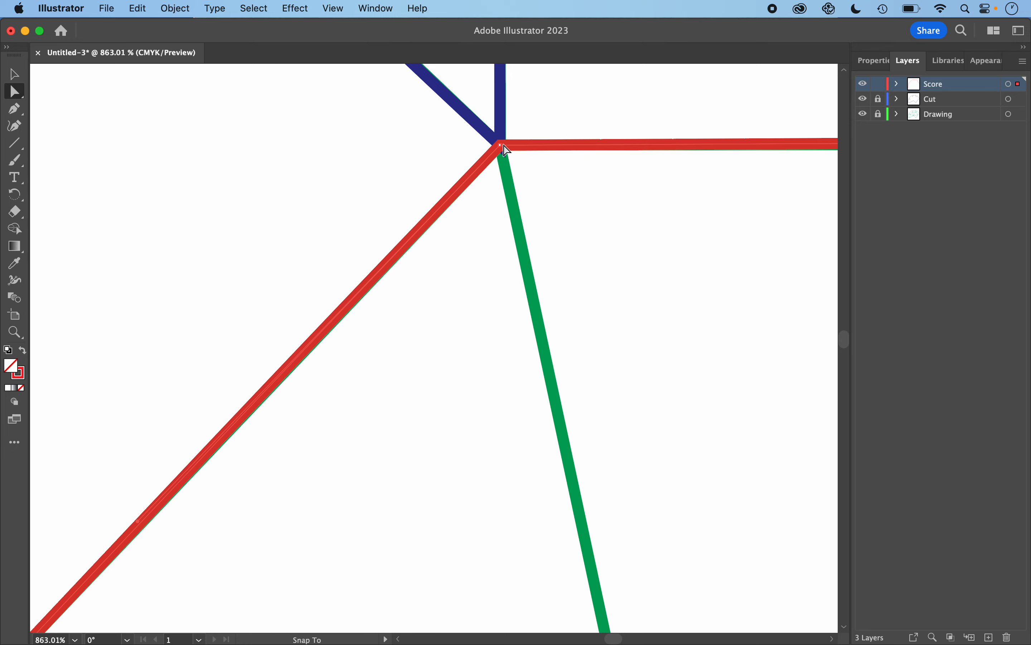
pyautogui.hscroll(10, 652, 235)
pyautogui.hscroll(10, 653, 236)
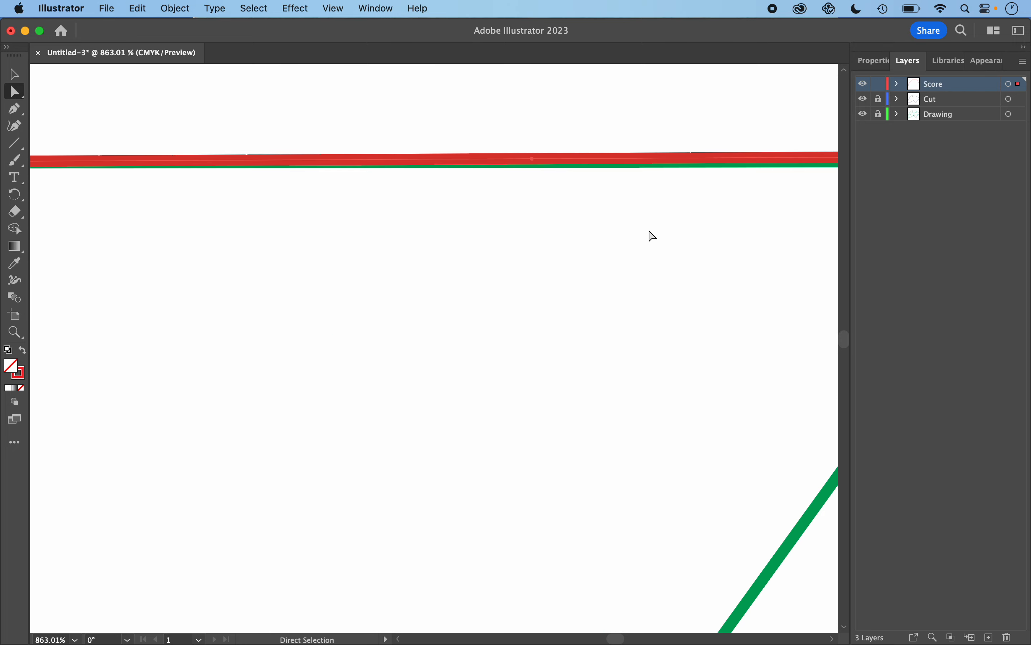
pyautogui.moveTo(601, 134)
pyautogui.mouseDown()
pyautogui.moveTo(596, 128)
pyautogui.moveTo(611, 137)
pyautogui.mouseUp()
pyautogui.scroll(-15, 722, 366)
pyautogui.hscroll(10, 721, 366)
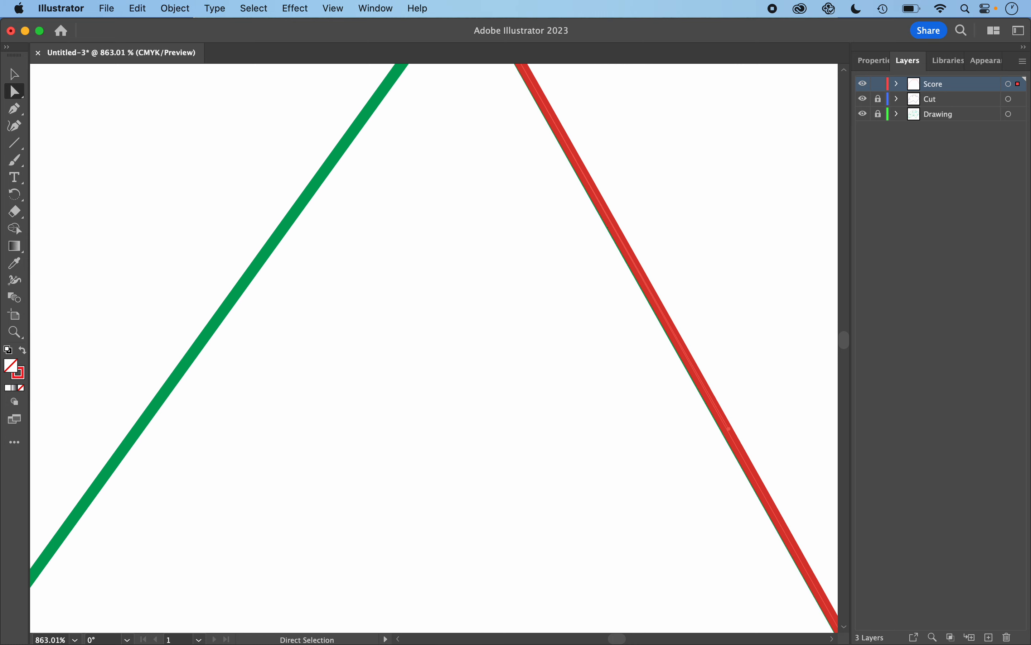
# - Snap the score path's right end anchor onto the corner where the green and blue lines meet, then deselect
pyautogui.hscroll(-5, 721, 365)
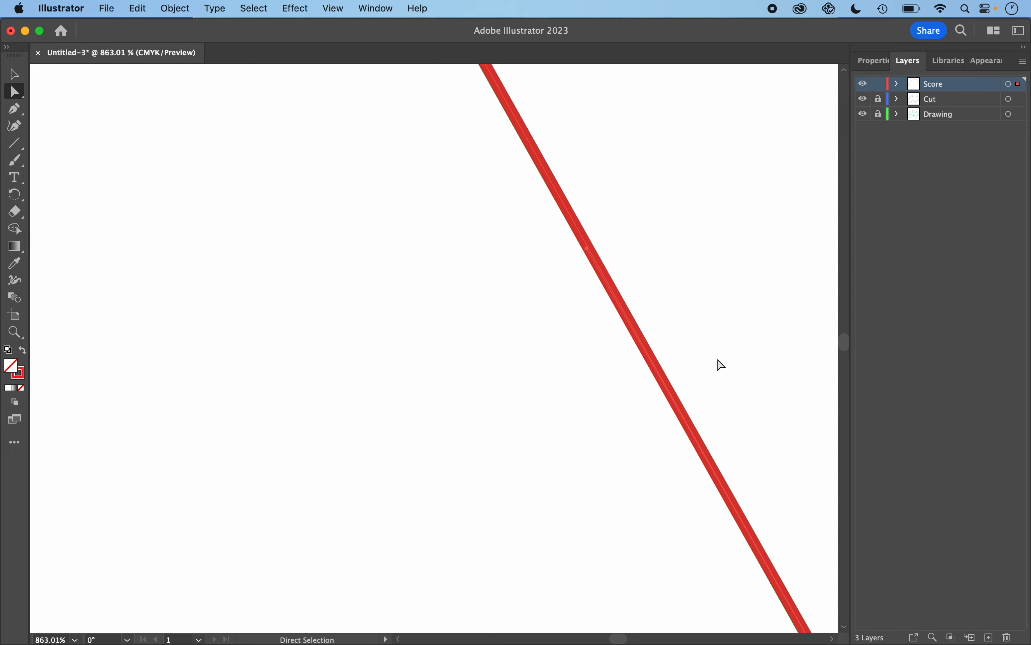
pyautogui.scroll(-5, 721, 365)
pyautogui.hscroll(5, 722, 365)
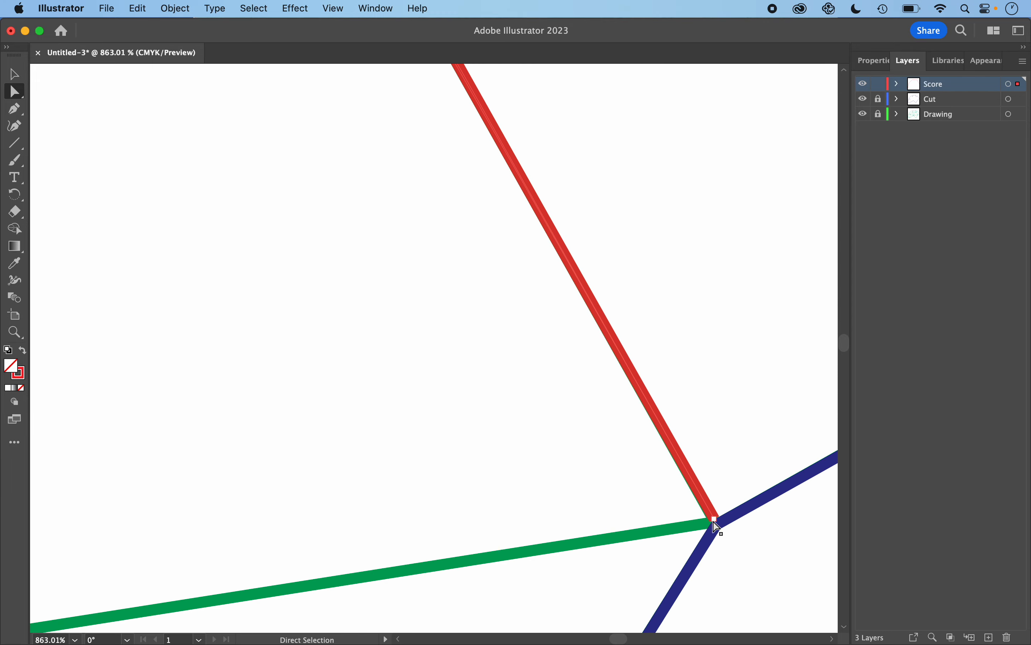
pyautogui.moveTo(716, 520); pyautogui.dragTo(718, 528)
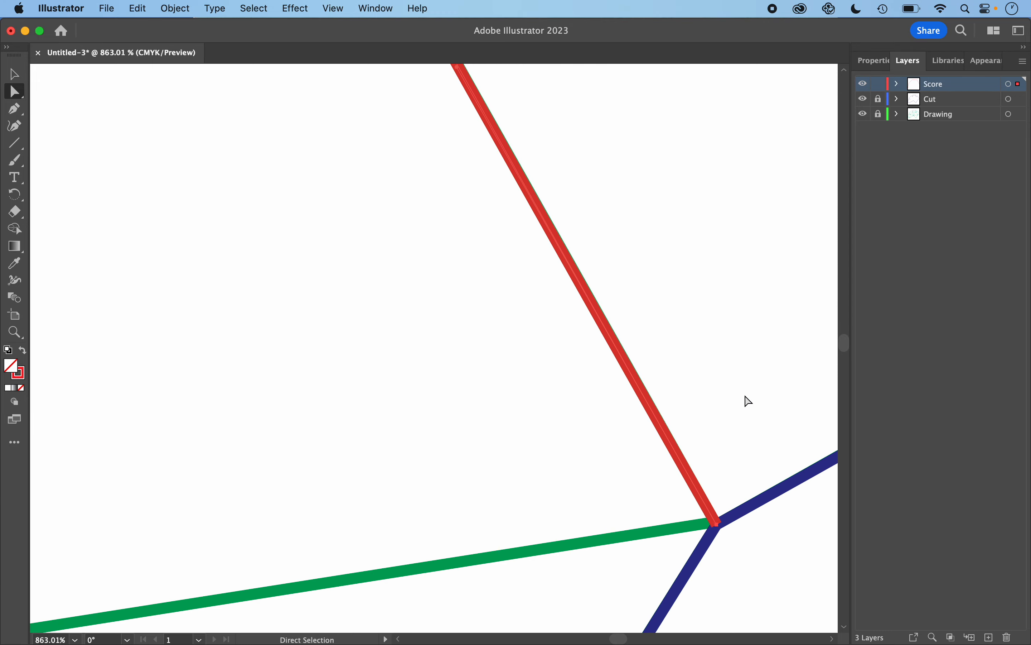
pyautogui.scroll(-3, 751, 291)
pyautogui.click(748, 291)
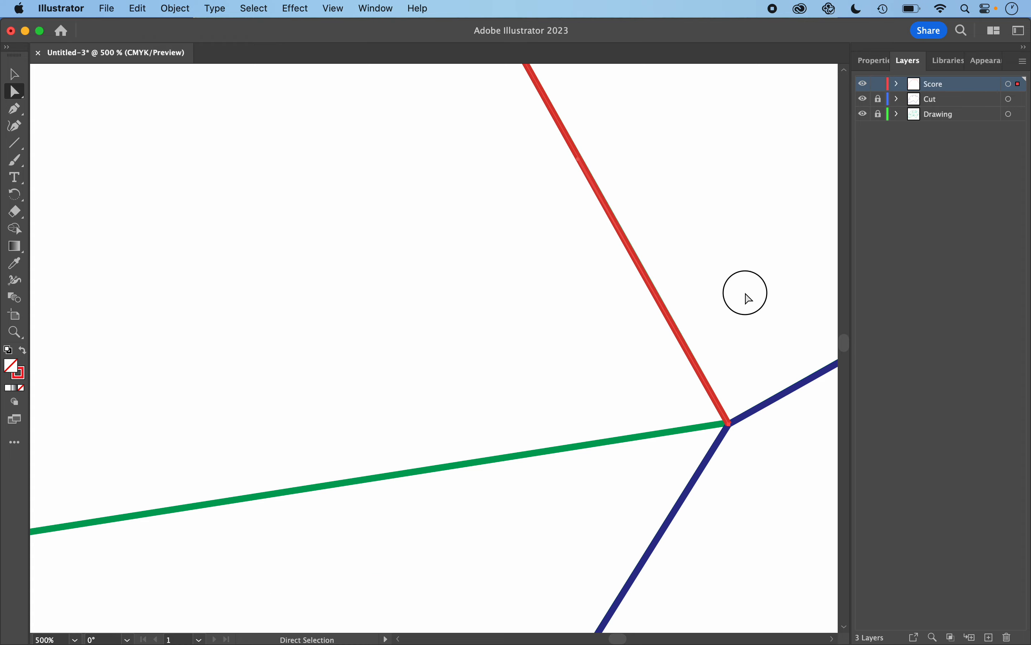
pyautogui.scroll(-5, 749, 291)
pyautogui.scroll(-3, 748, 298)
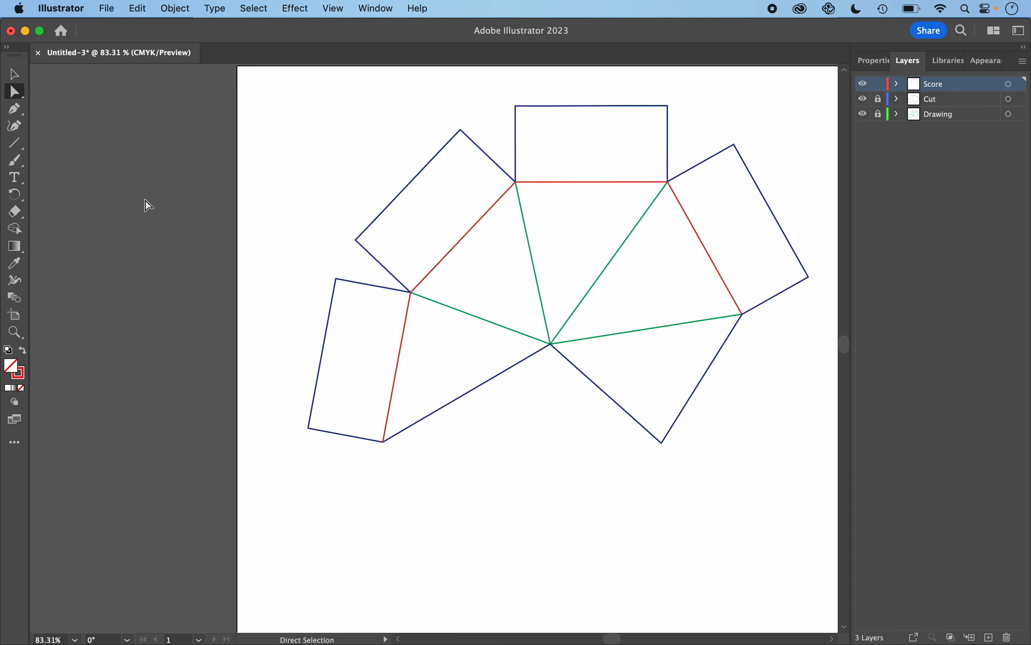
# - With the Line Segment tool, draw four score lines from the net's centre point to the four inner fold-line corners
pyautogui.click(14, 140)
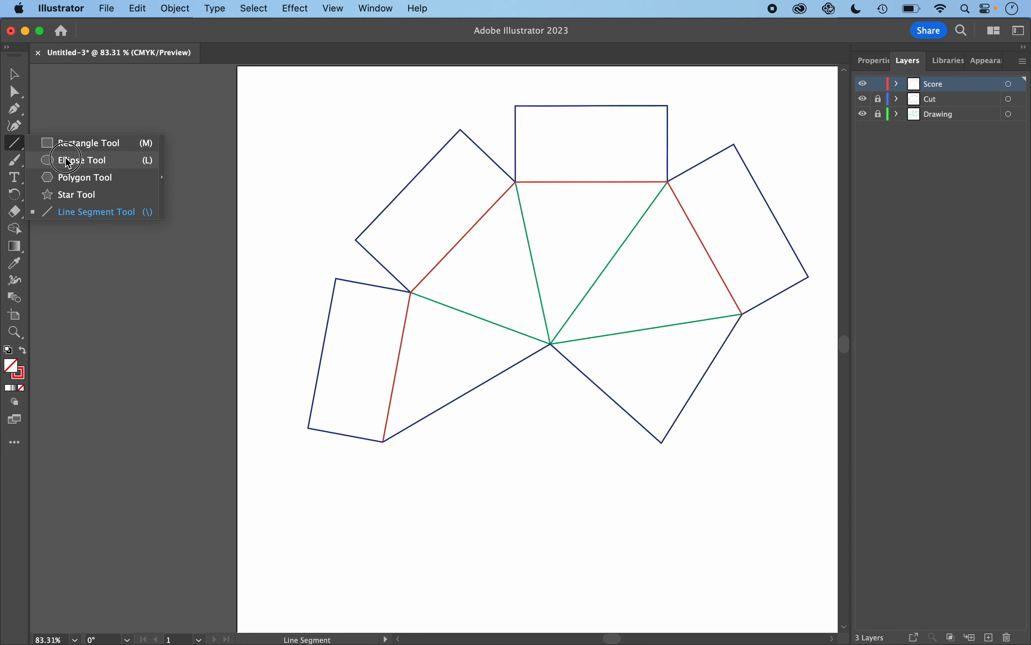
pyautogui.click(76, 212)
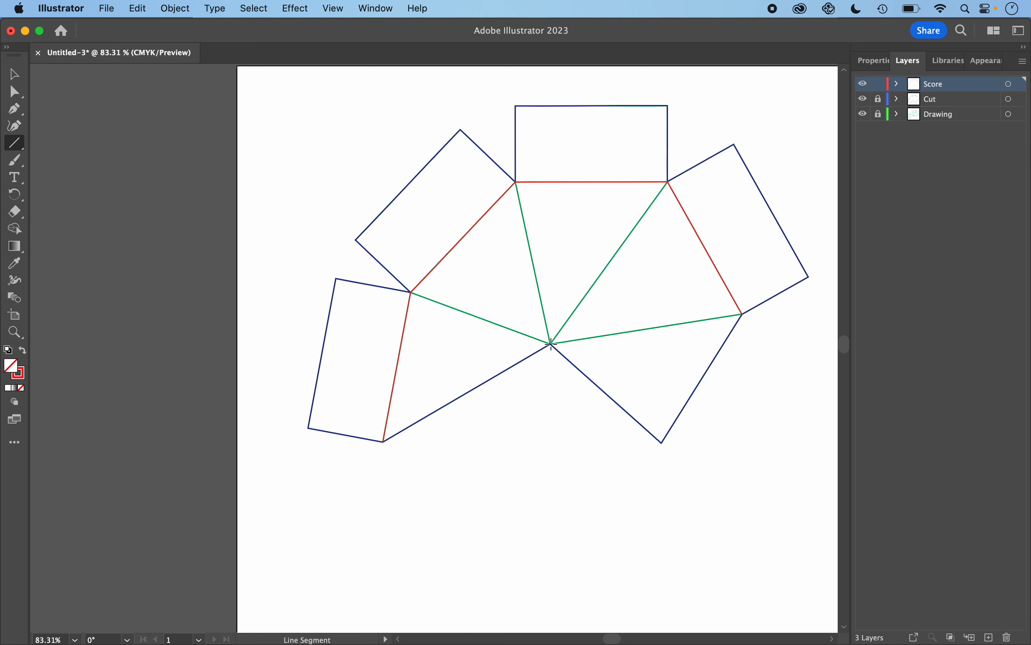
pyautogui.moveTo(551, 344); pyautogui.dragTo(411, 292)
pyautogui.moveTo(517, 182); pyautogui.dragTo(552, 344)
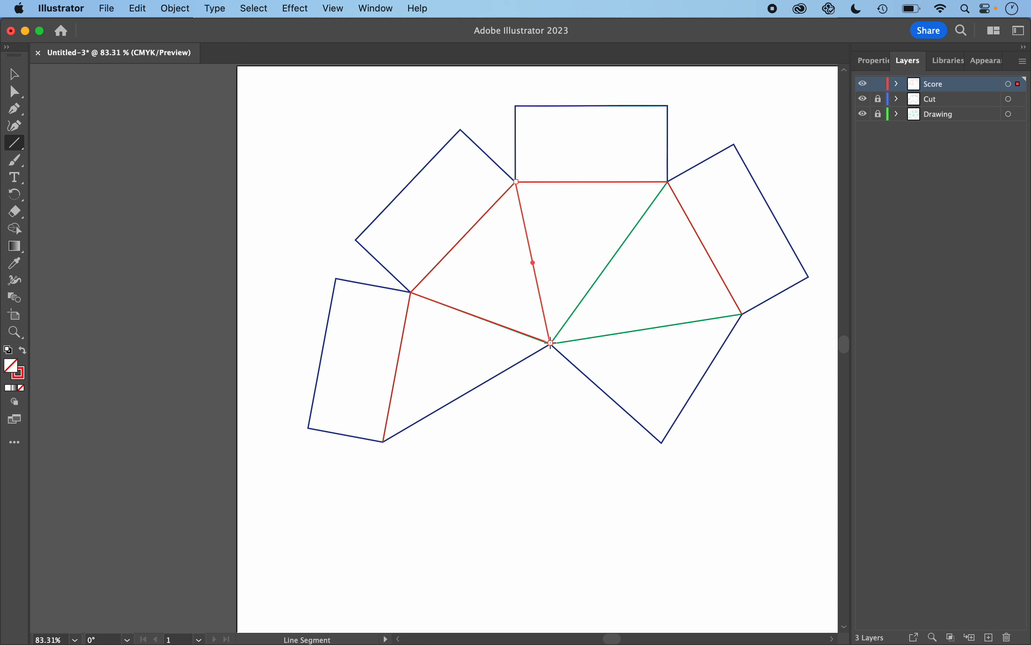
pyautogui.moveTo(669, 183); pyautogui.dragTo(551, 344)
pyautogui.moveTo(742, 315); pyautogui.dragTo(551, 344)
pyautogui.scroll(5, 558, 389)
pyautogui.scroll(5, 558, 390)
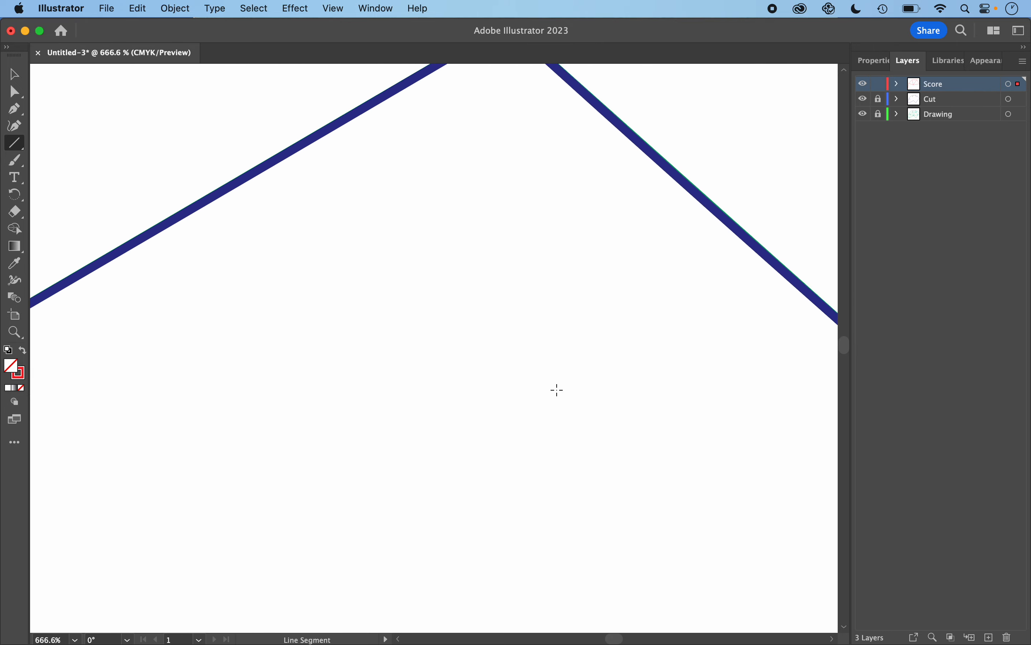
# - With the Direct Selection tool, snap the score lines' meeting end points onto the net's centre point
pyautogui.scroll(5, 558, 390)
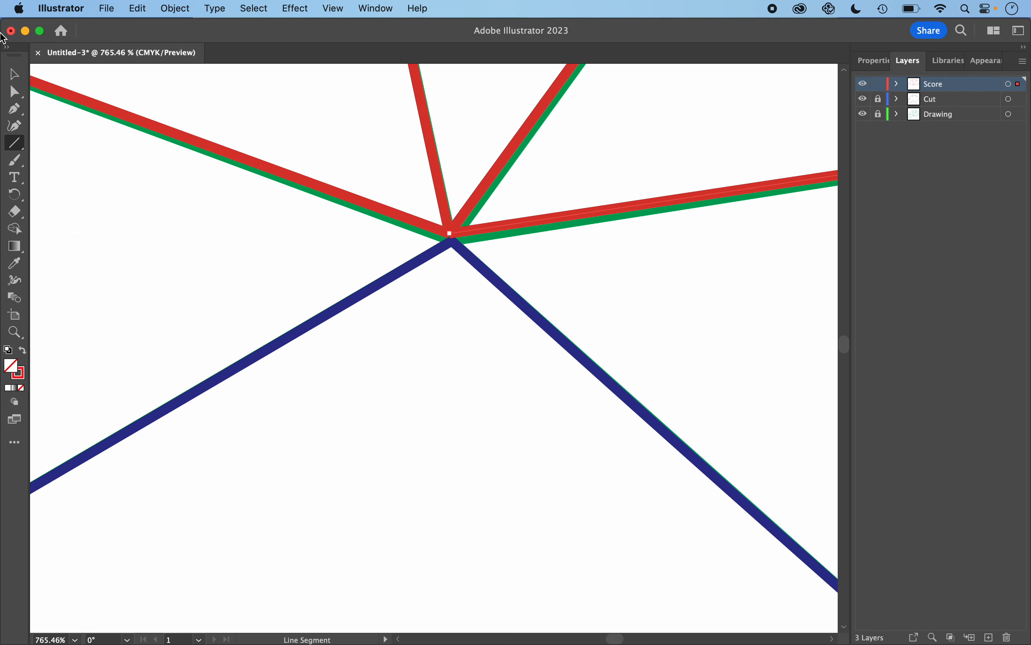
pyautogui.click(14, 92)
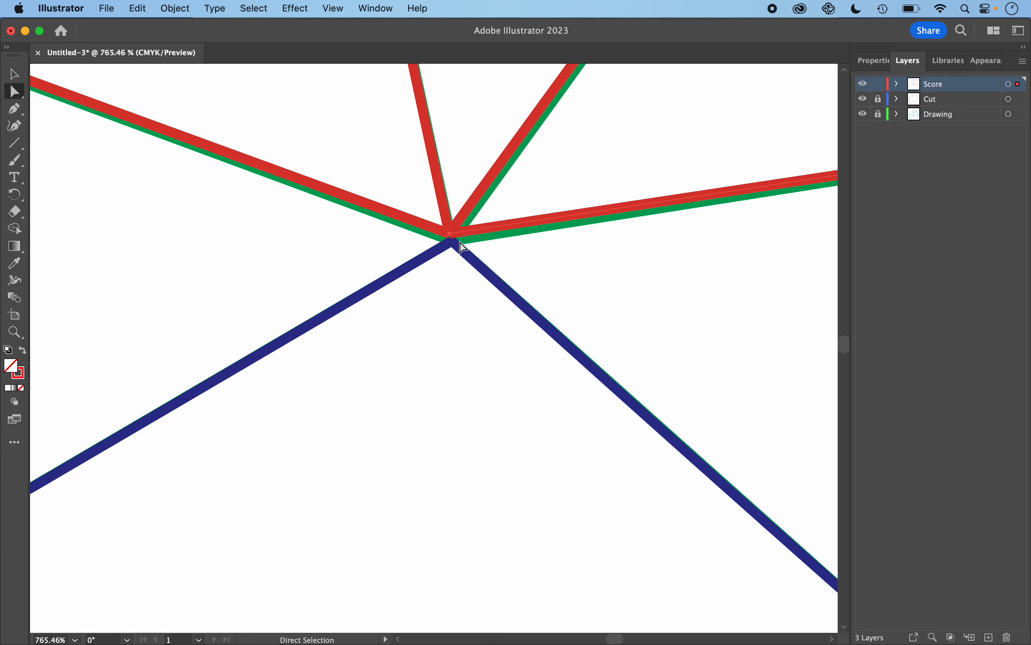
pyautogui.moveTo(453, 243); pyautogui.dragTo(452, 243)
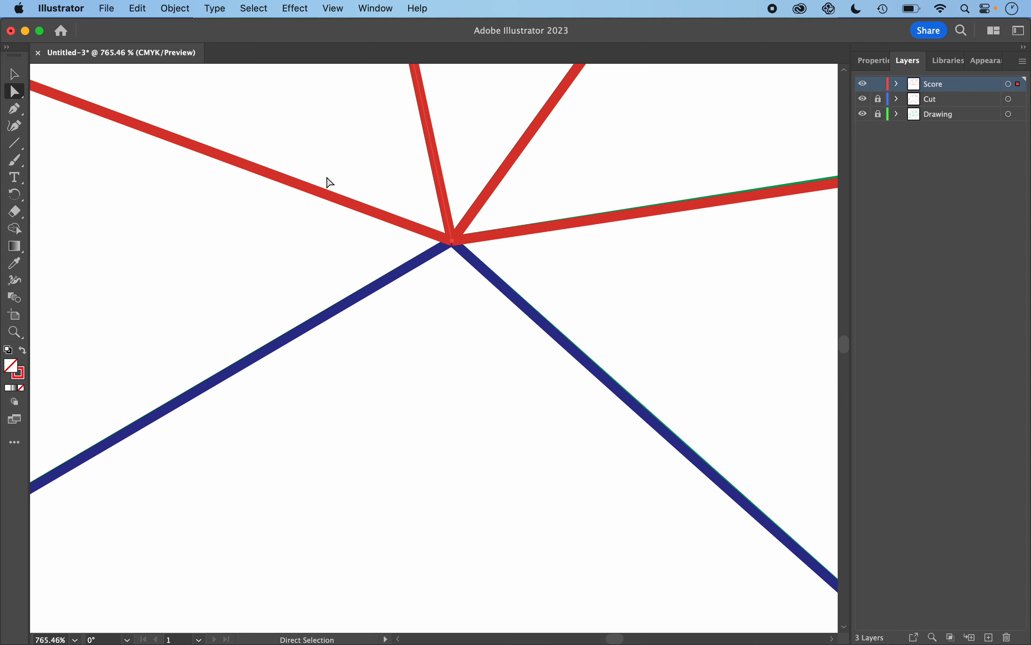
# - Inspect the score lines' ends at each fold-line corner around the net for alignment with the green lines
pyautogui.scroll(-10, 330, 183)
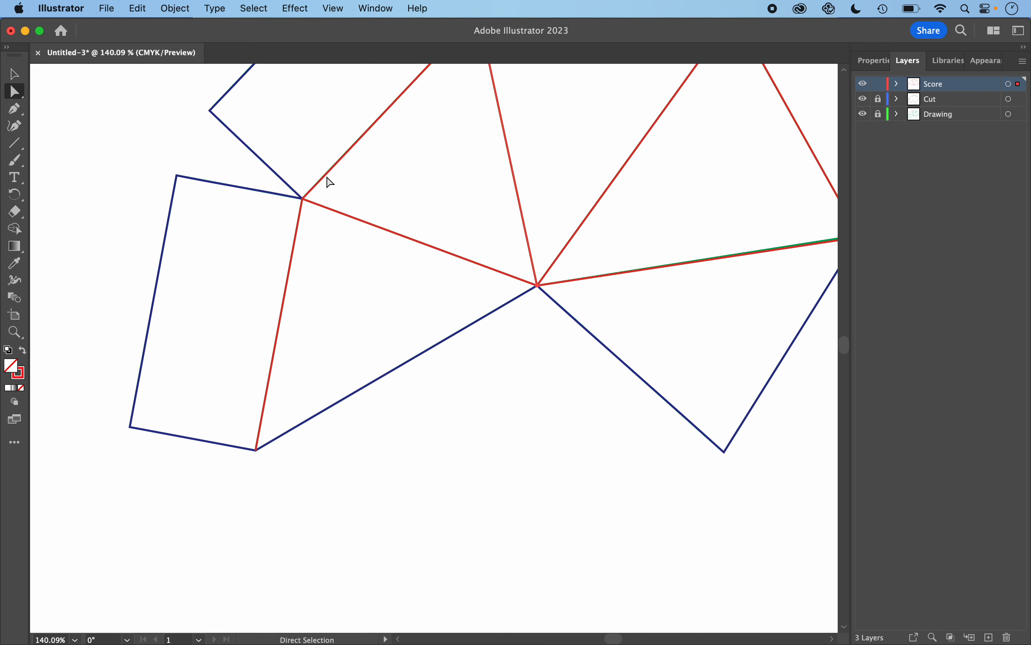
pyautogui.scroll(10, 303, 201)
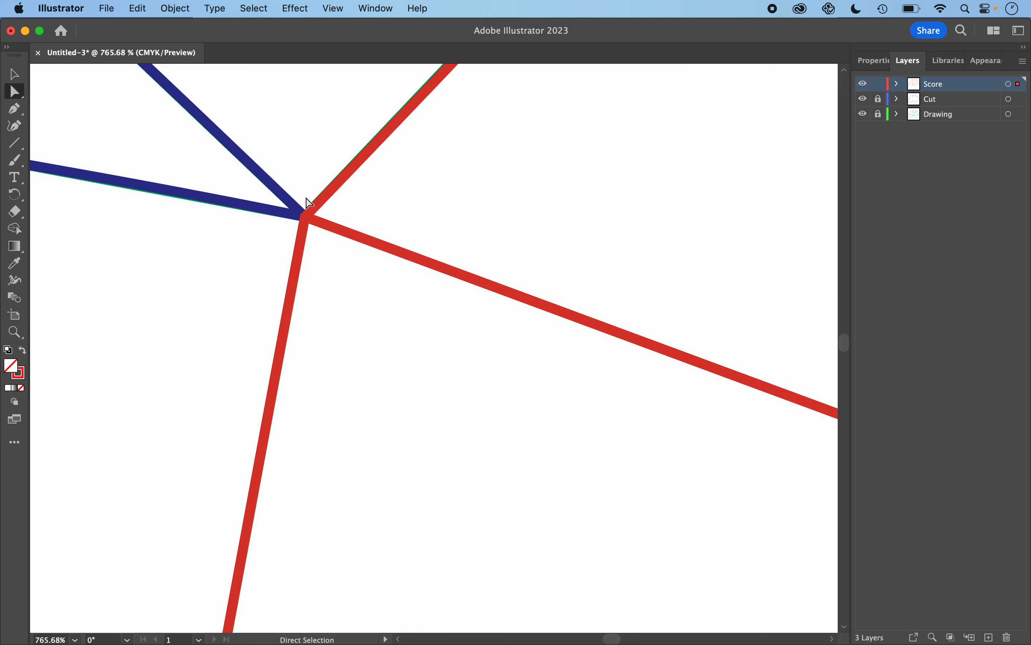
pyautogui.scroll(8, 381, 170)
pyautogui.hscroll(8, 381, 170)
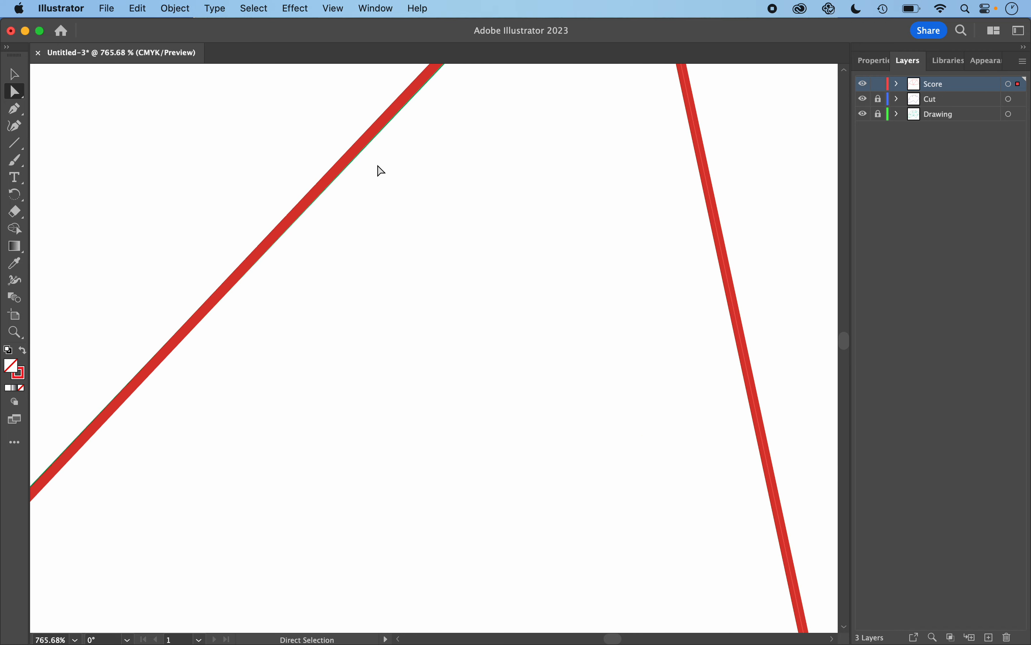
pyautogui.hscroll(8, 381, 170)
pyautogui.scroll(6, 381, 171)
pyautogui.hscroll(15, 381, 170)
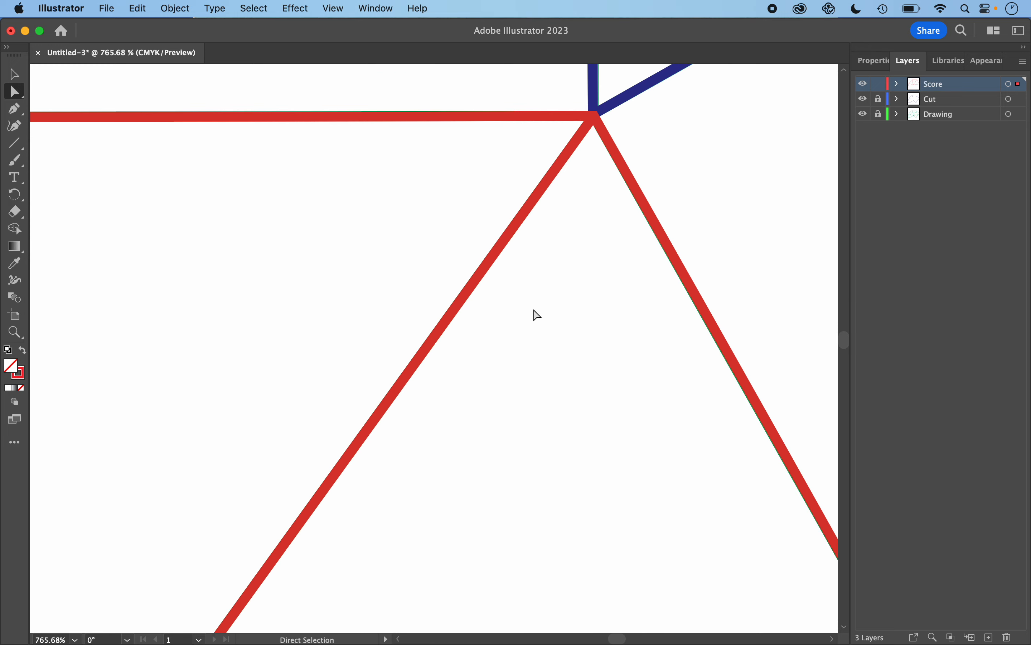
pyautogui.scroll(-10, 605, 364)
pyautogui.scroll(-10, 608, 366)
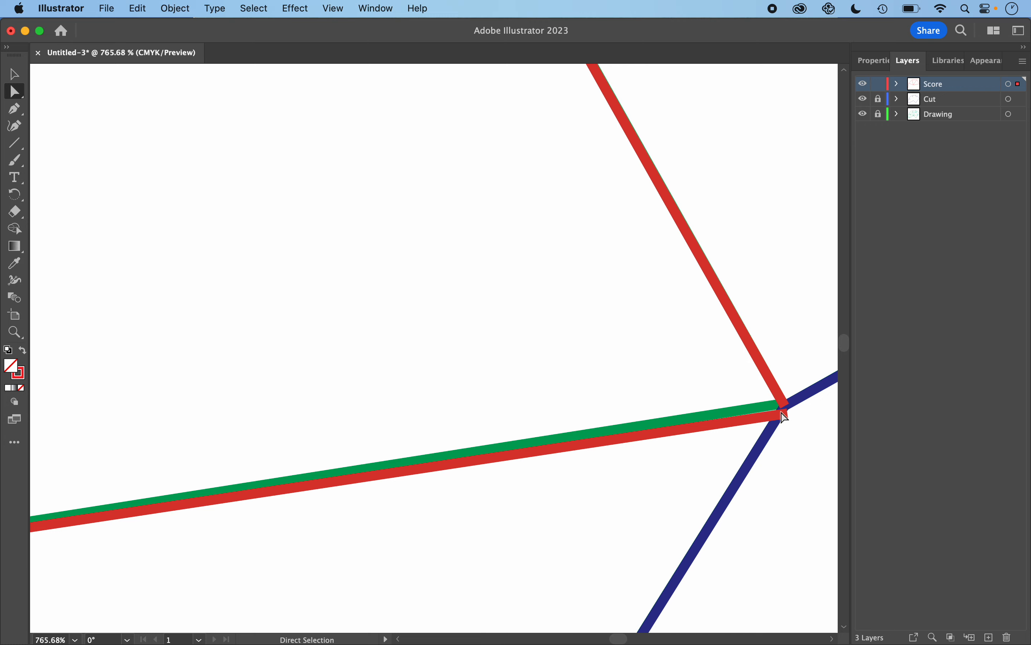
# - Snap the right score line's outer end point onto the corner of the green fold line, then deselect everything
pyautogui.moveTo(787, 419); pyautogui.dragTo(787, 409)
pyautogui.scroll(-5, 517, 477)
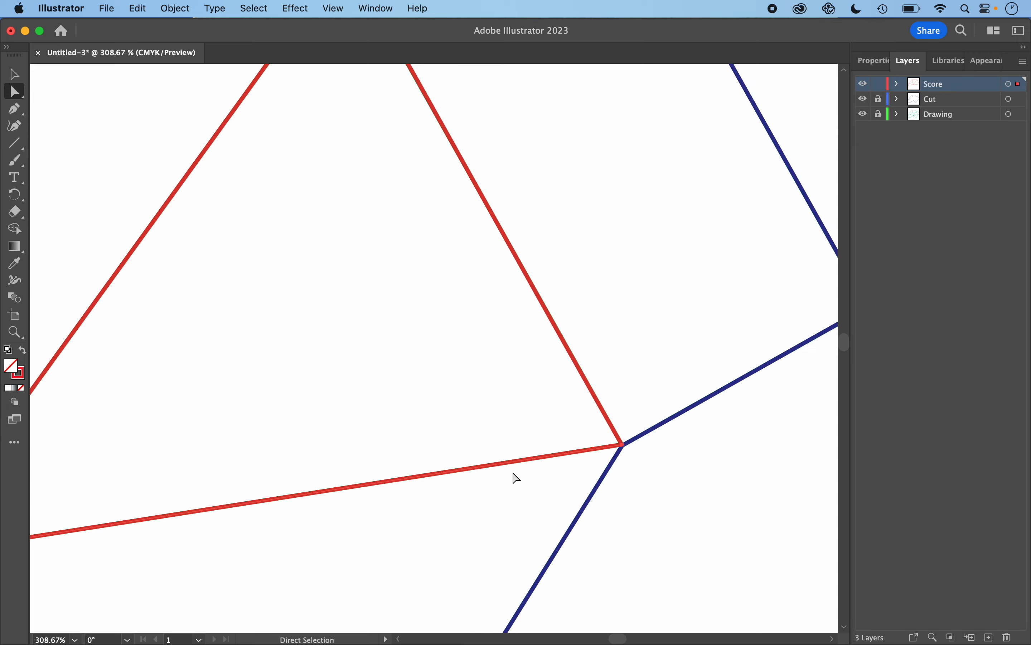
pyautogui.scroll(-4, 517, 478)
pyautogui.hscroll(-8, 372, 403)
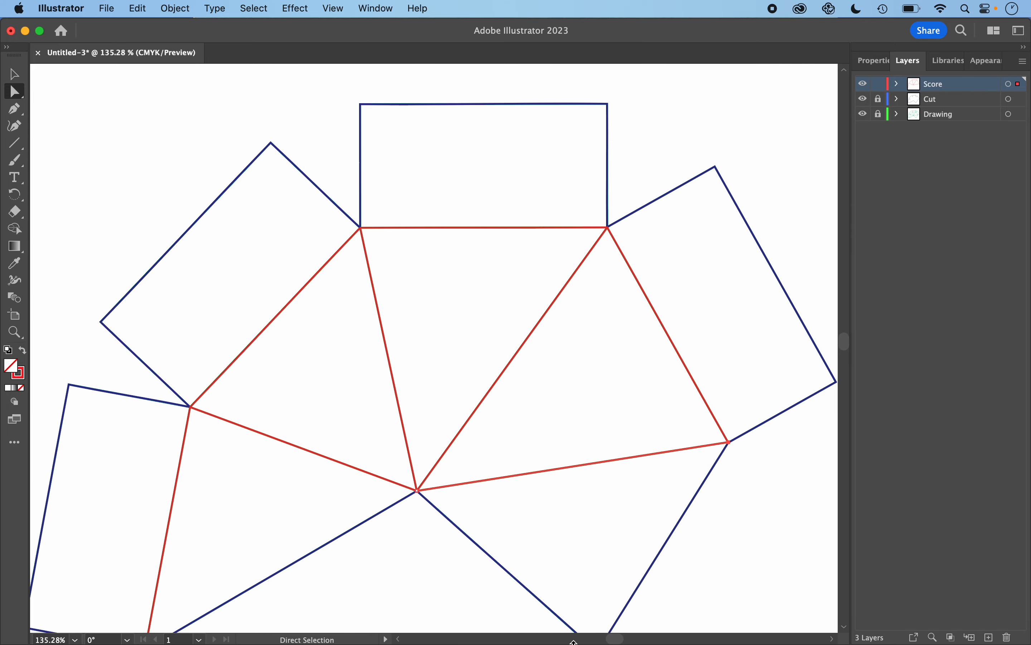
pyautogui.click(745, 546)
pyautogui.scroll(-5, 388, 518)
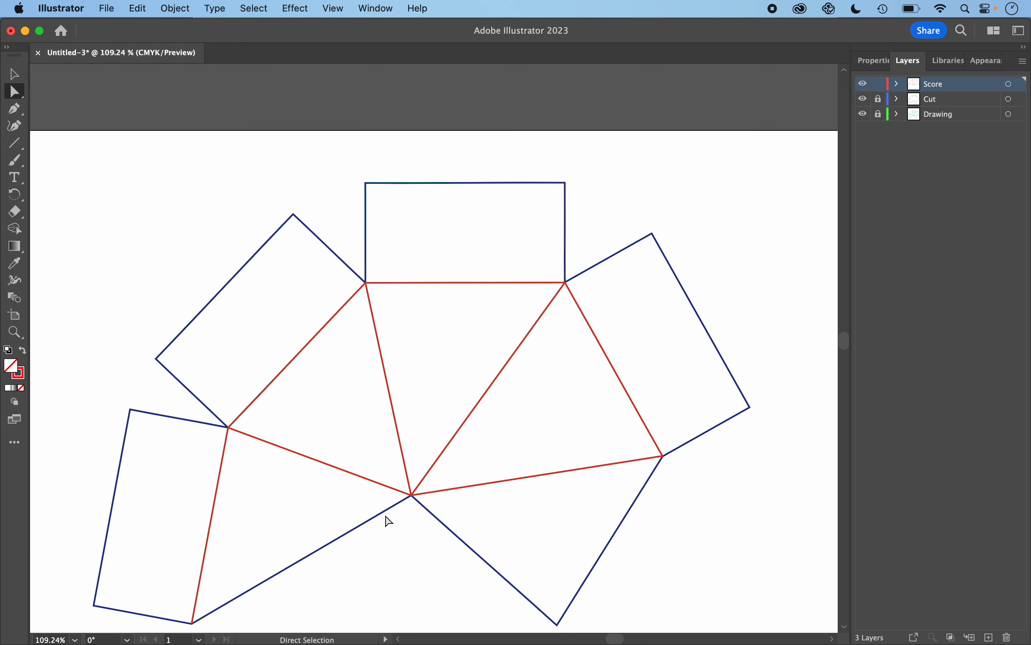
pyautogui.scroll(-3, 482, 401)
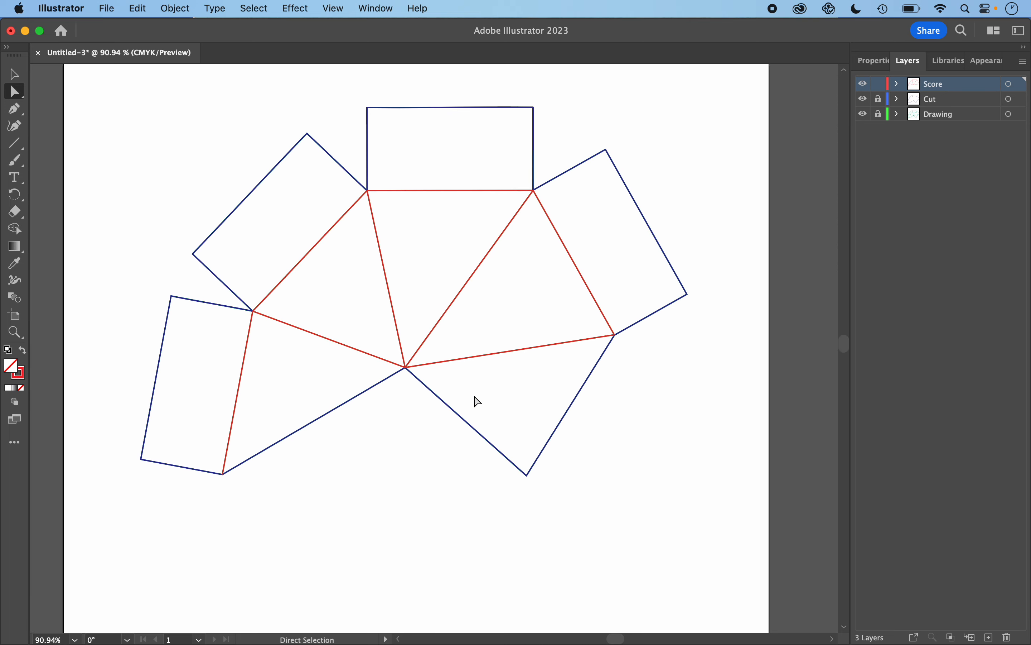